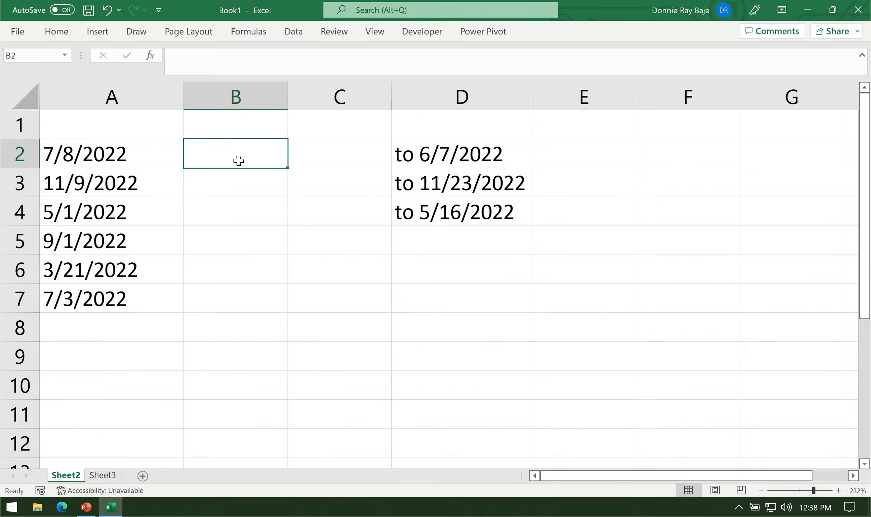
Examine the dates stored as text in column A of Sheet2 and Sheet3.
left_click(159, 158)
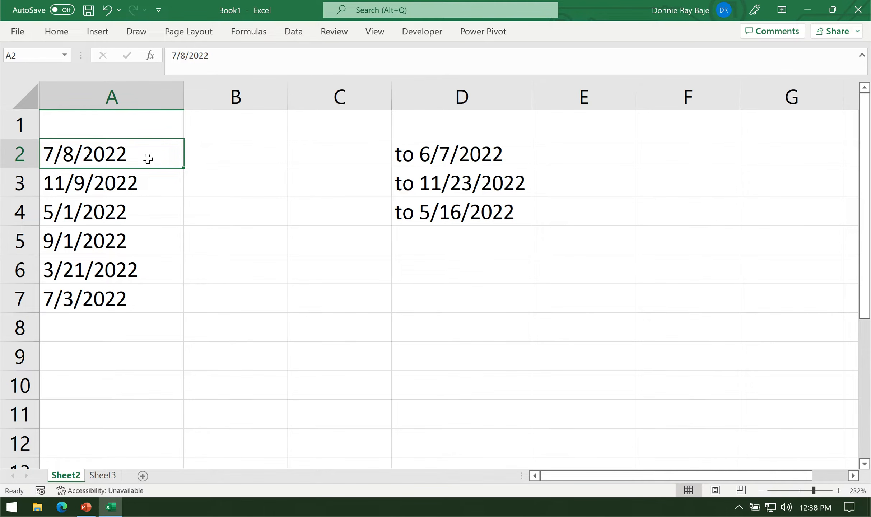
left_click(108, 474)
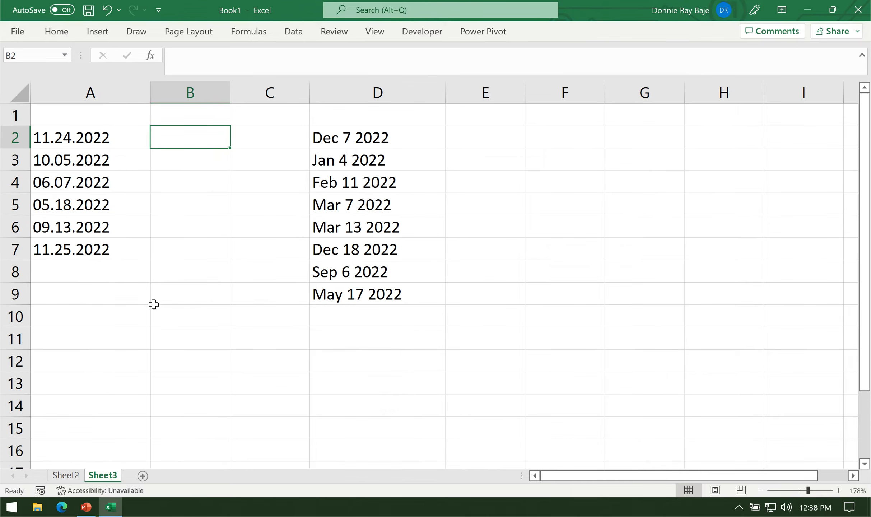
left_click_drag(115, 142, 110, 244)
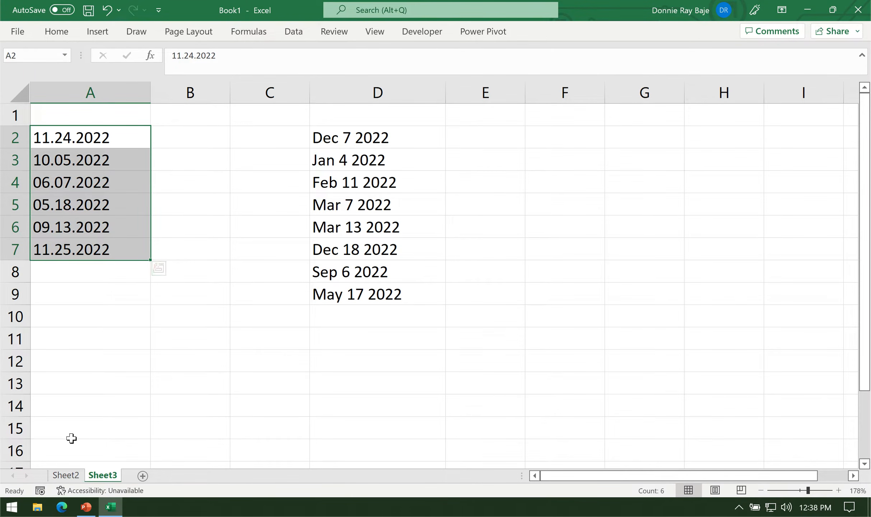
left_click(66, 475)
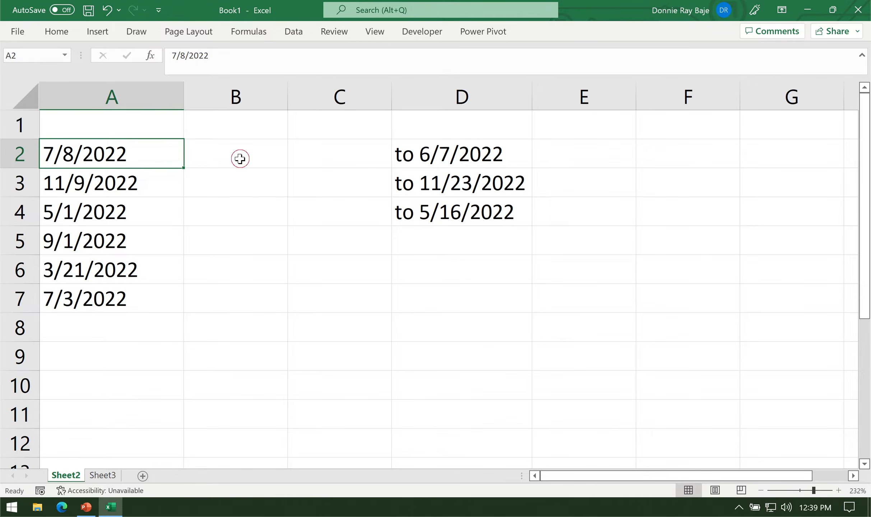
Test the text date on Sheet2 by entering the formula =A2+1 in cell B2.
left_click(240, 159)
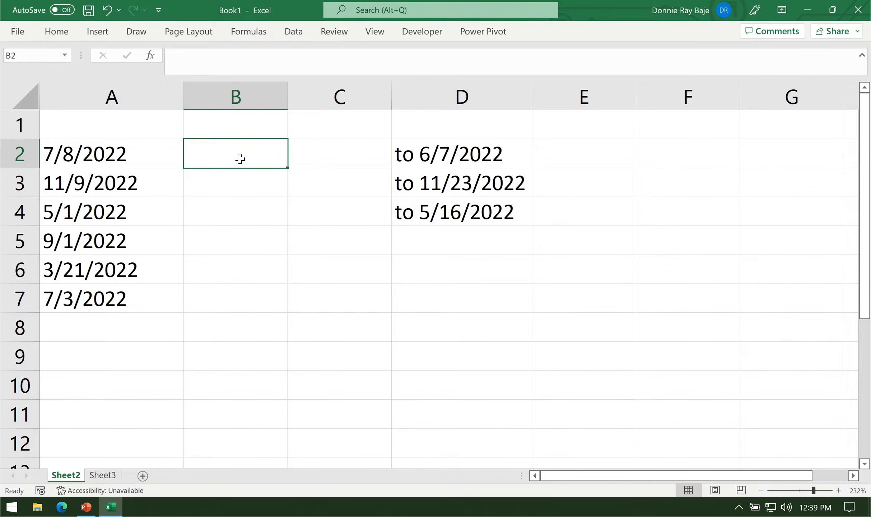
type("=")
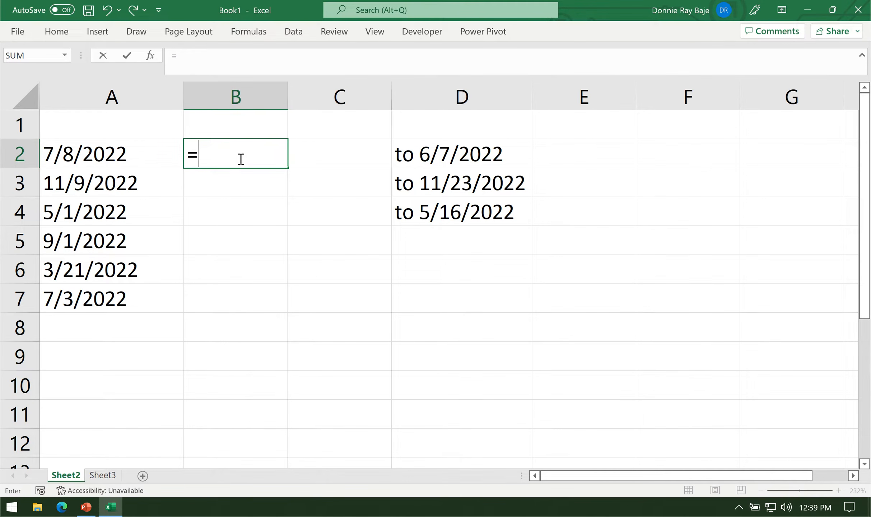
left_click(131, 156)
type("+")
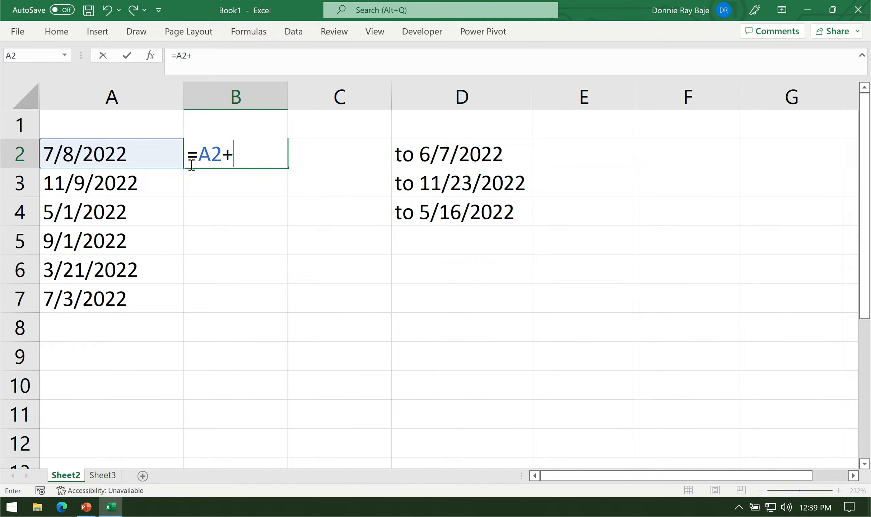
type("1")
key("Return")
left_click(231, 154)
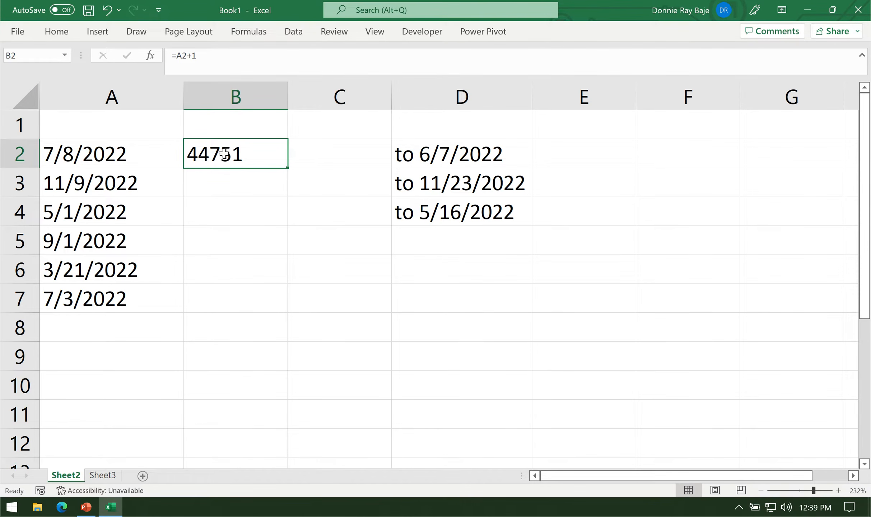
Format cell B2 as Short Date and widen column B.
left_click(56, 31)
left_click(414, 61)
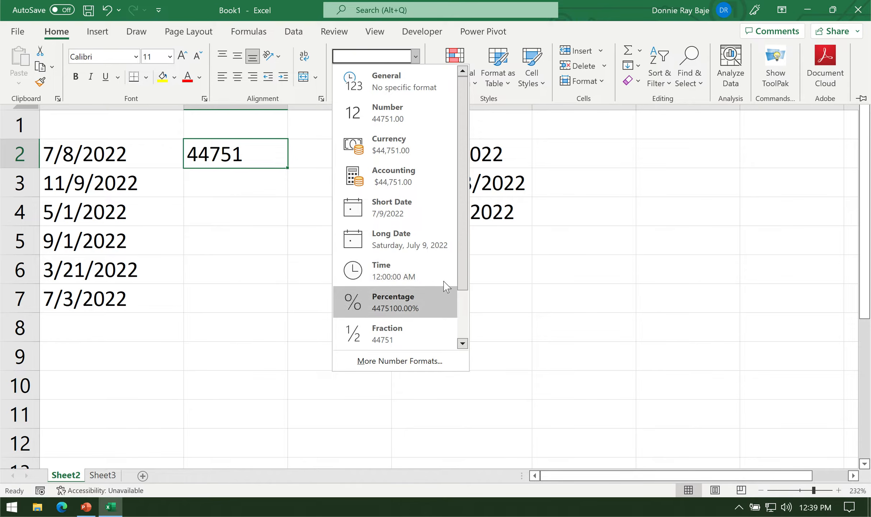
left_click(431, 207)
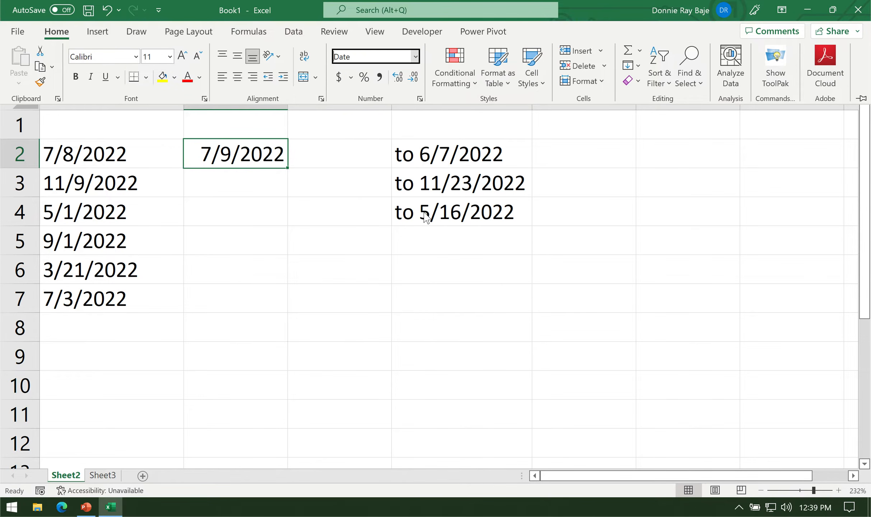
left_click(233, 220)
left_click(271, 177)
left_click(268, 161)
left_click_drag(289, 97, 318, 95)
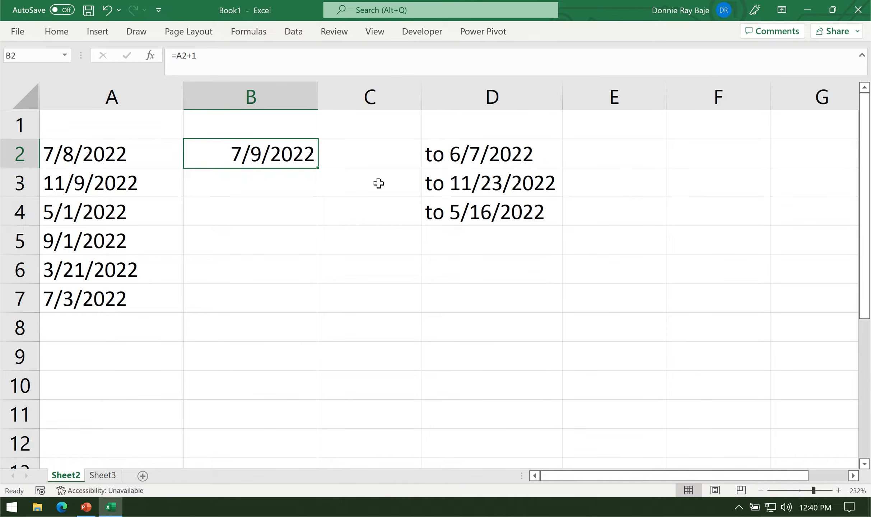
Replace the formula in B2 with =DATEVALUE(A2) and fill it down to B7.
key("Delete")
key("Down")
left_click(271, 161)
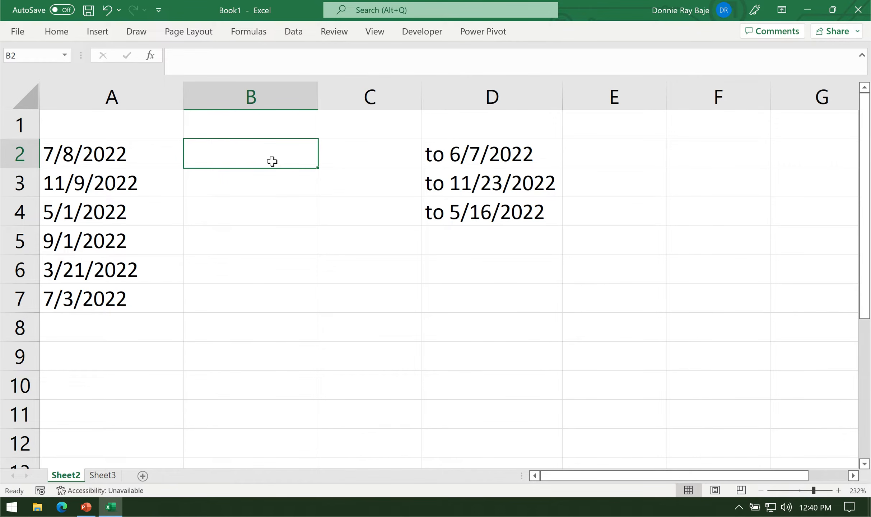
type("=DAT")
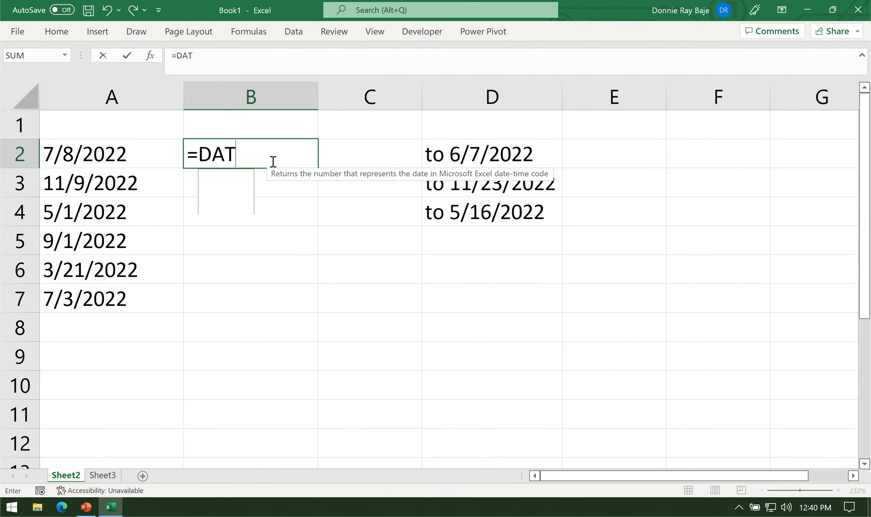
type("EVALUE(")
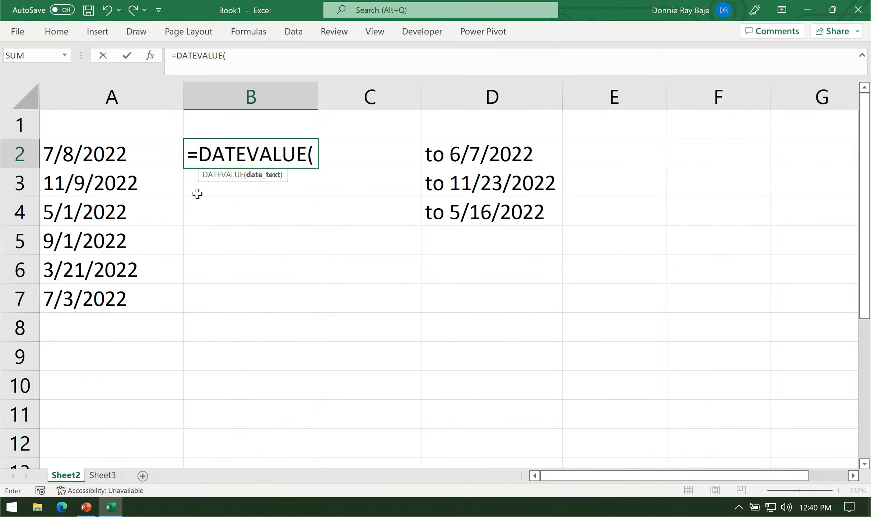
left_click(151, 154)
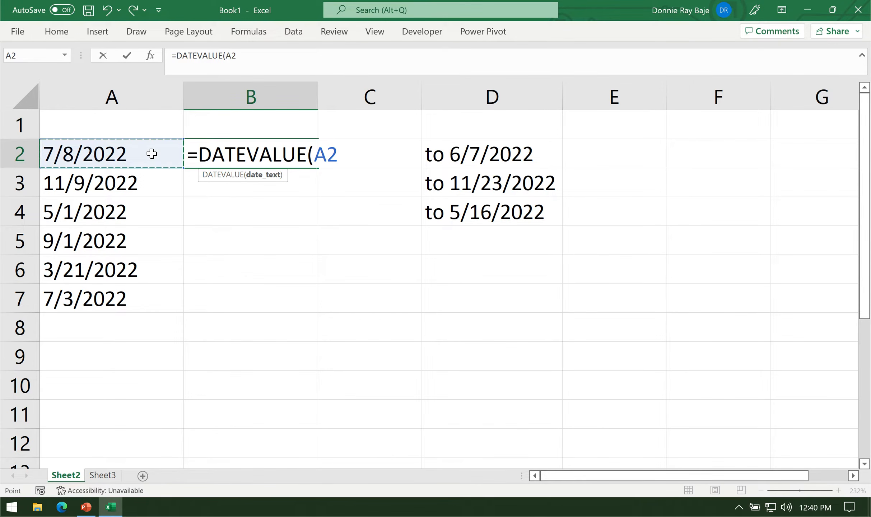
type(")")
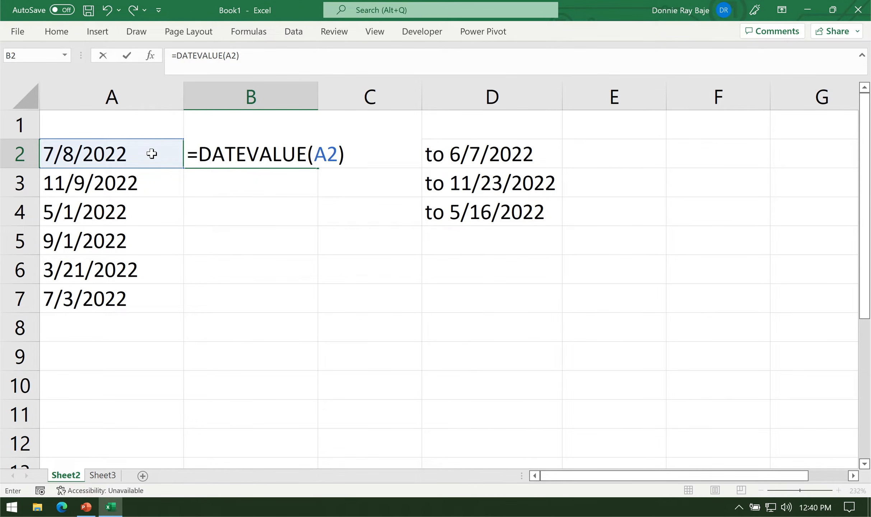
key("Return")
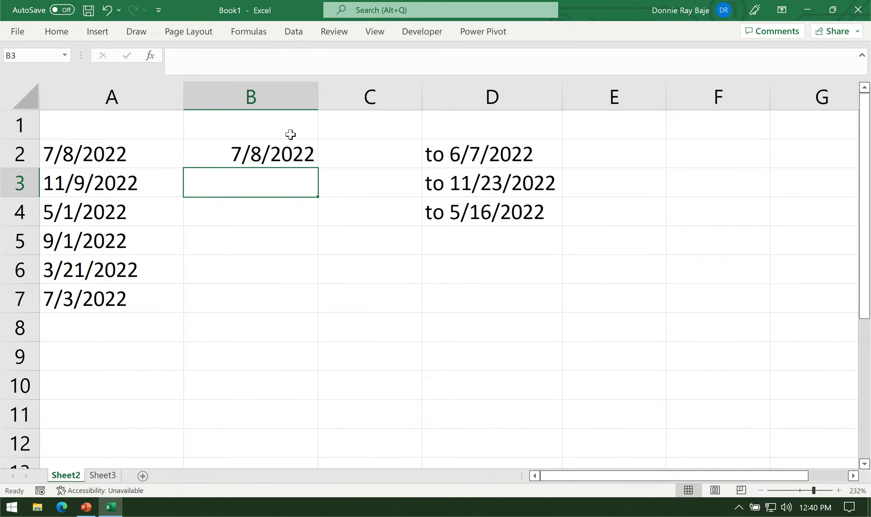
left_click(283, 157)
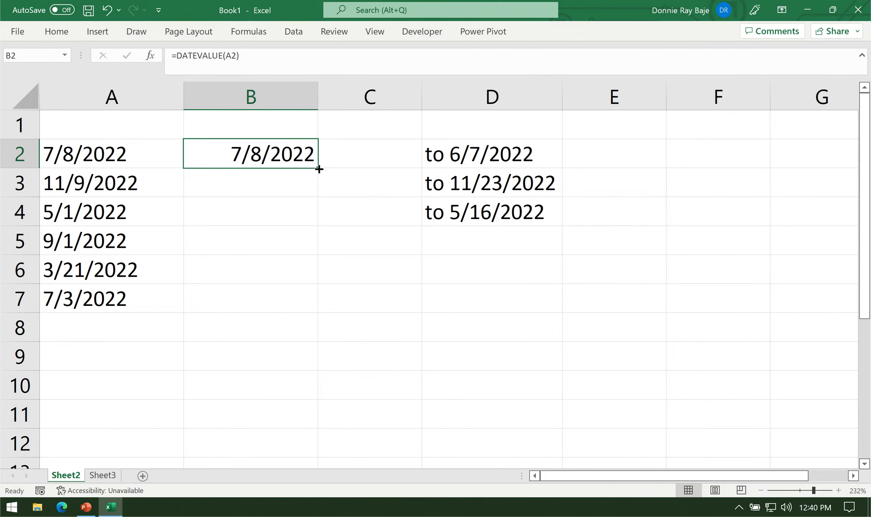
double_click(319, 170)
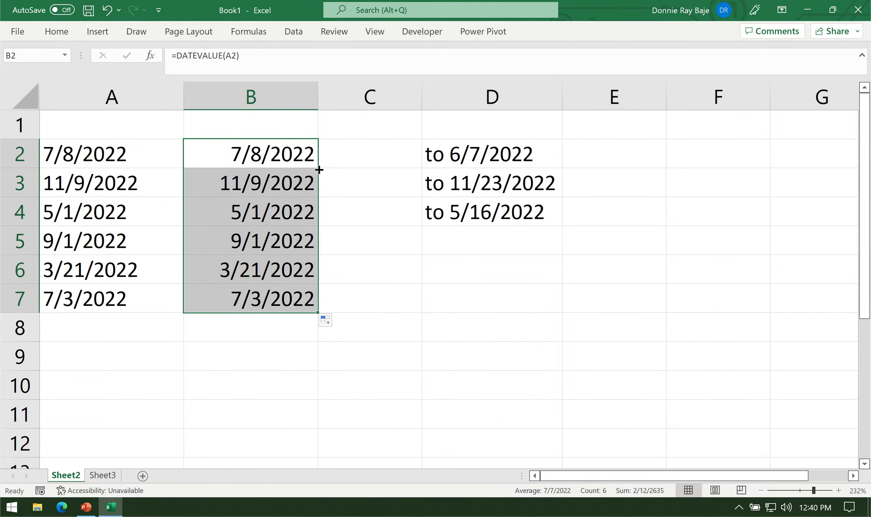
Compare the text date in A2 with the DATEVALUE formulas in column B.
left_click(153, 161)
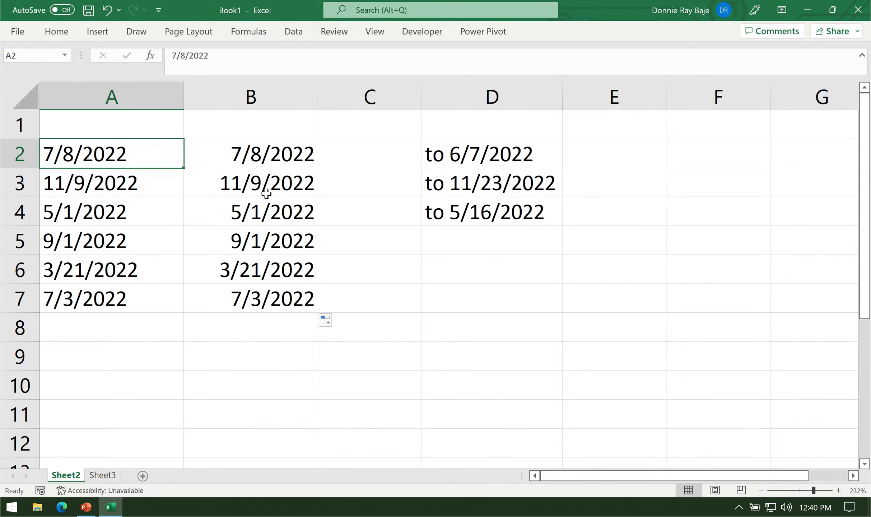
left_click(270, 164)
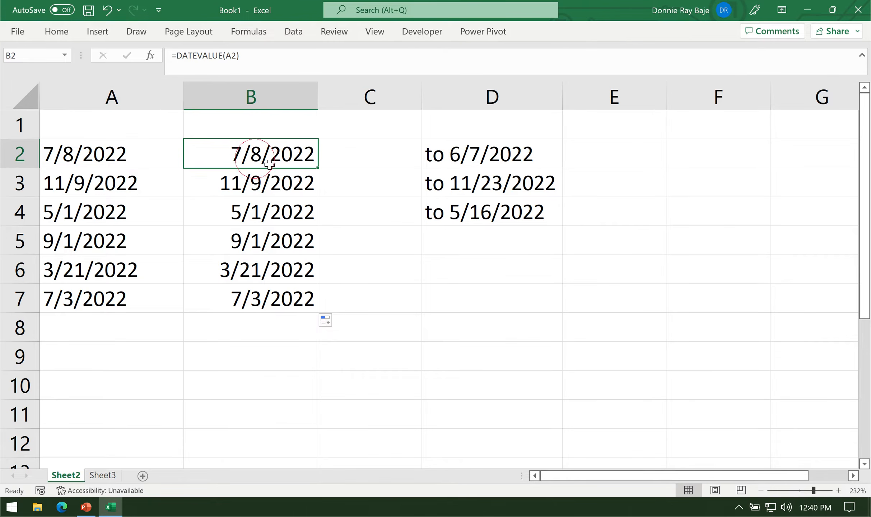
left_click(269, 87)
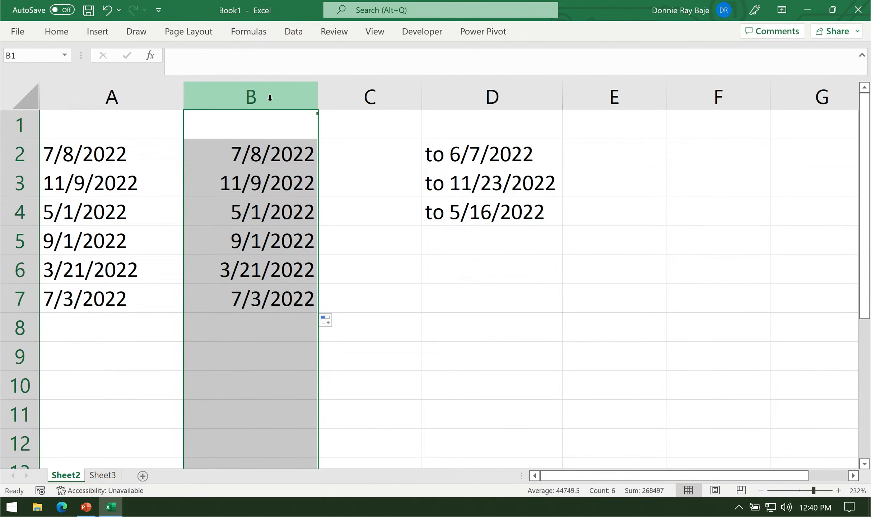
left_click(270, 159)
left_click(261, 96)
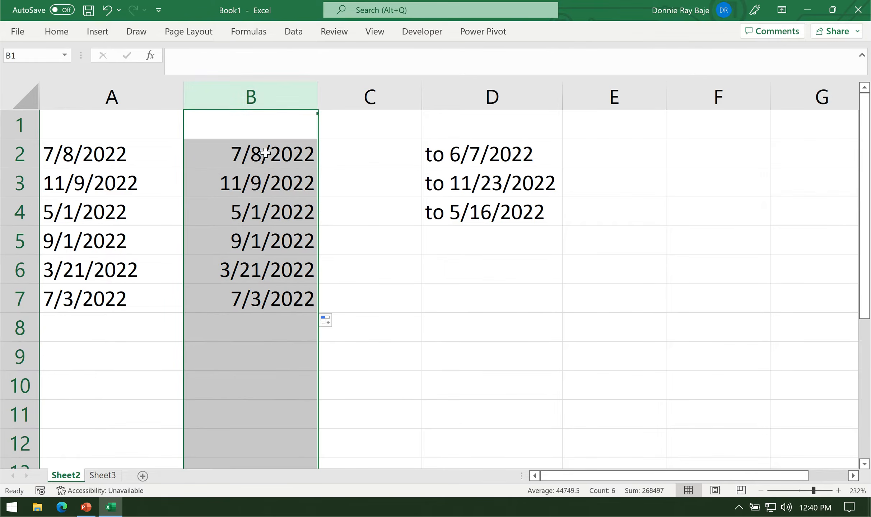
left_click(268, 154)
left_click(269, 201)
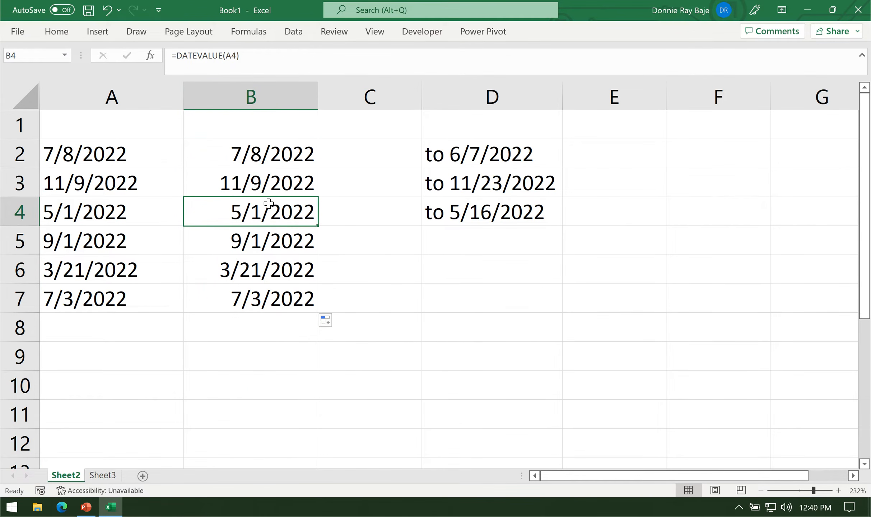
Insert a new column between column B and the empty column C, and enter =YEAR(B2) in C2.
right_click(370, 99)
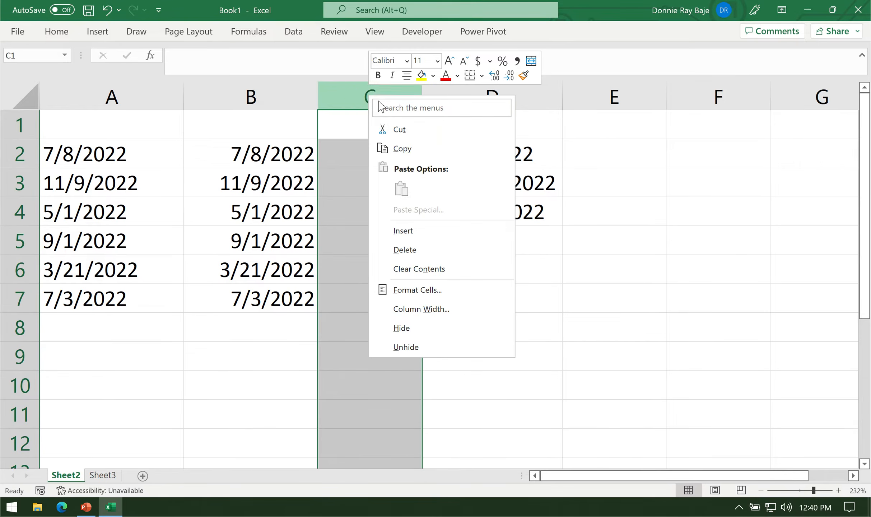
left_click(422, 231)
left_click(377, 157)
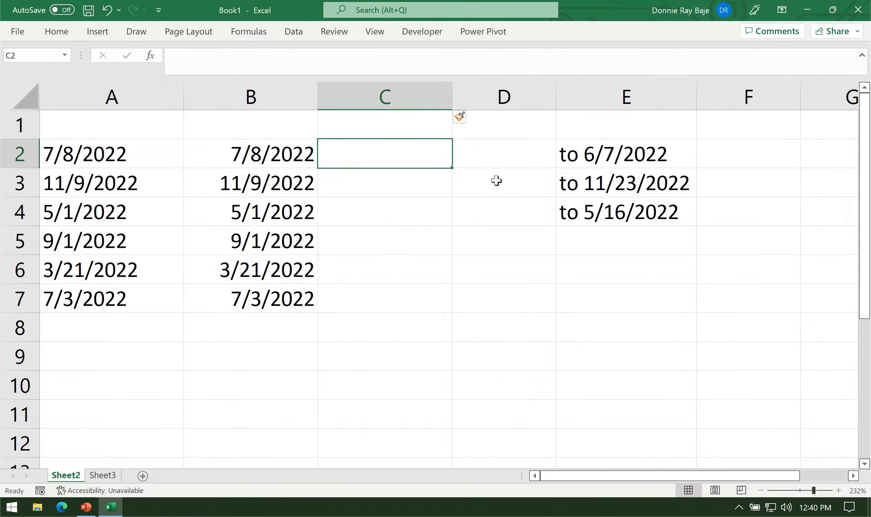
type("=")
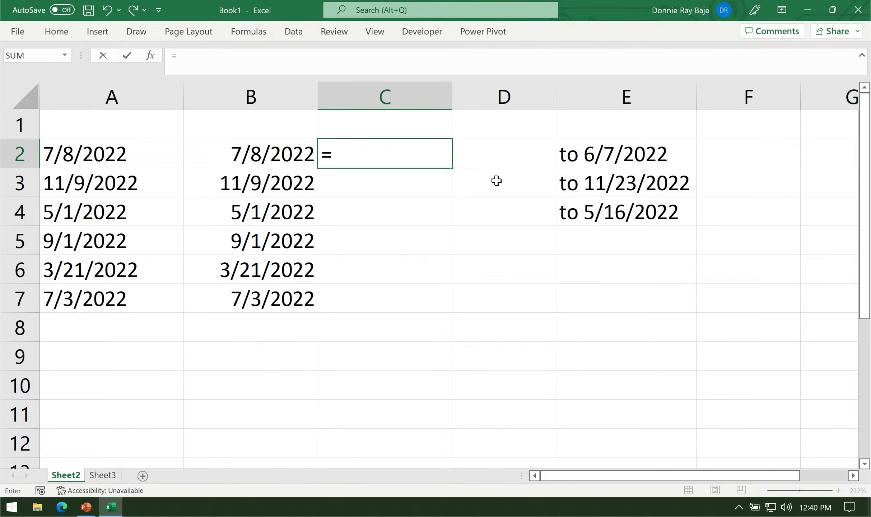
type("YEAR(")
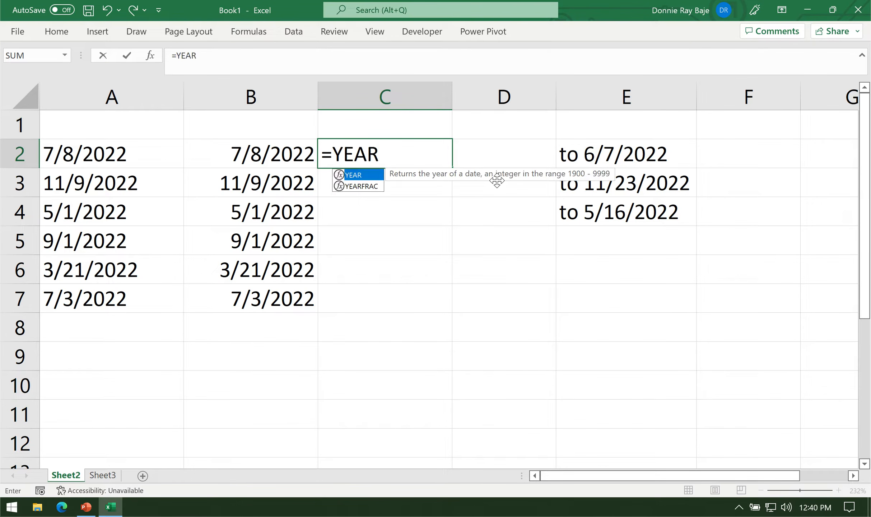
left_click(236, 153)
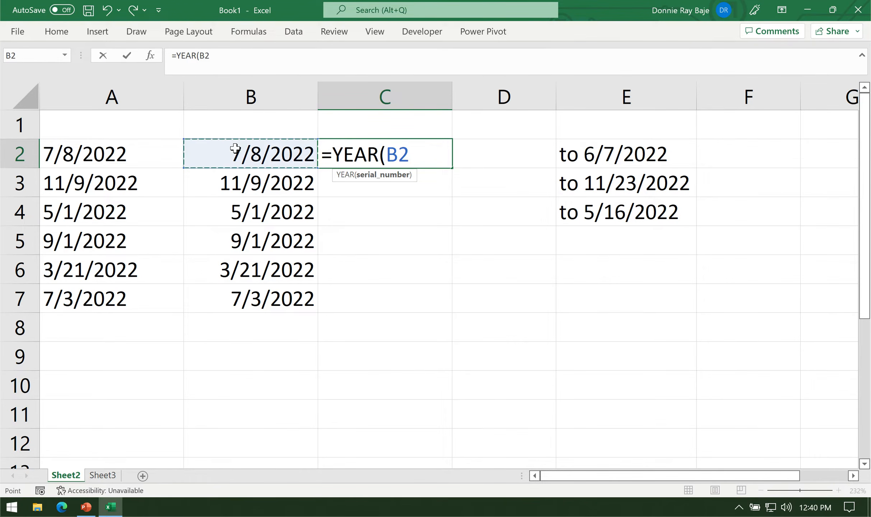
type(")")
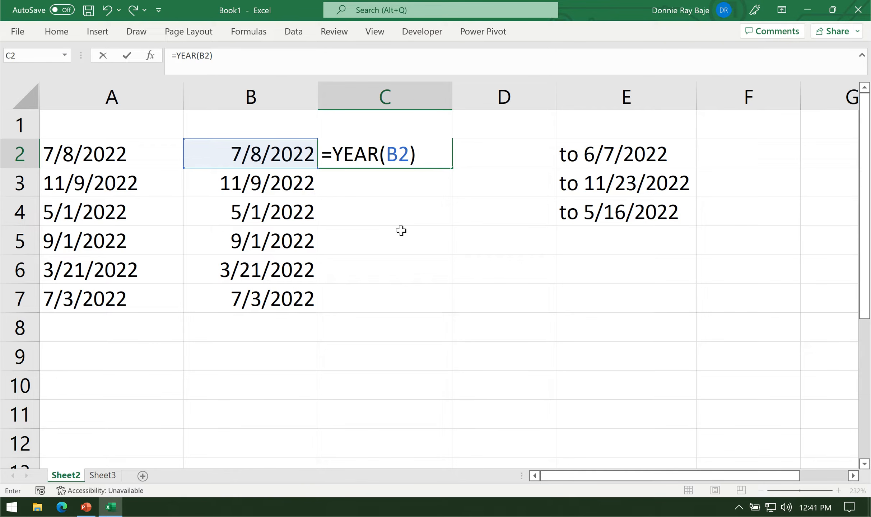
key("Return")
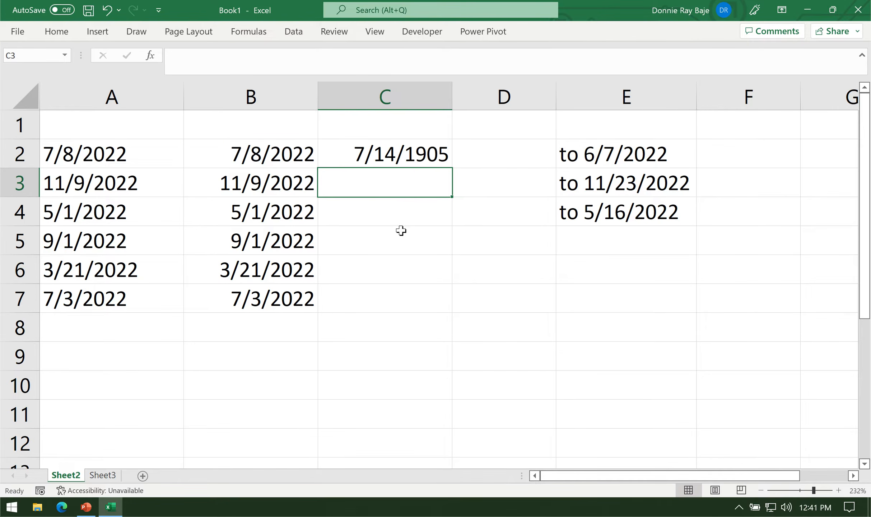
Set the number format of cell C2 to General.
left_click(418, 155)
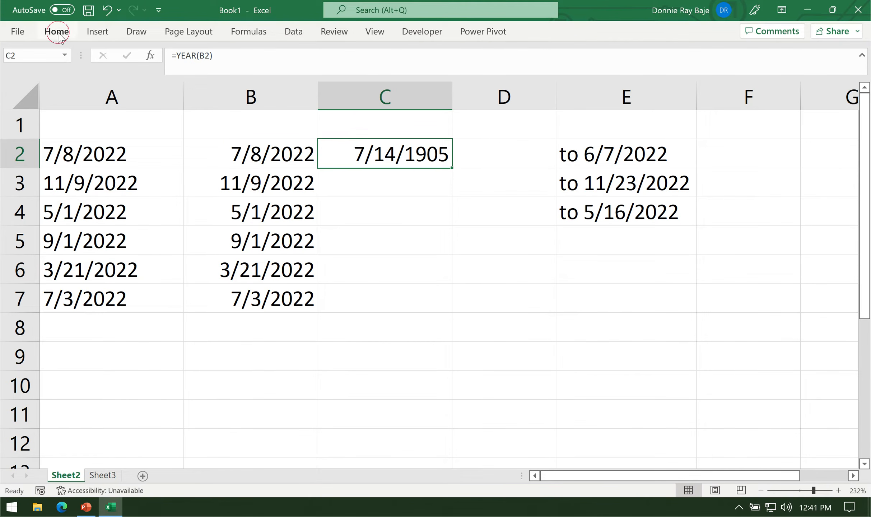
left_click(57, 33)
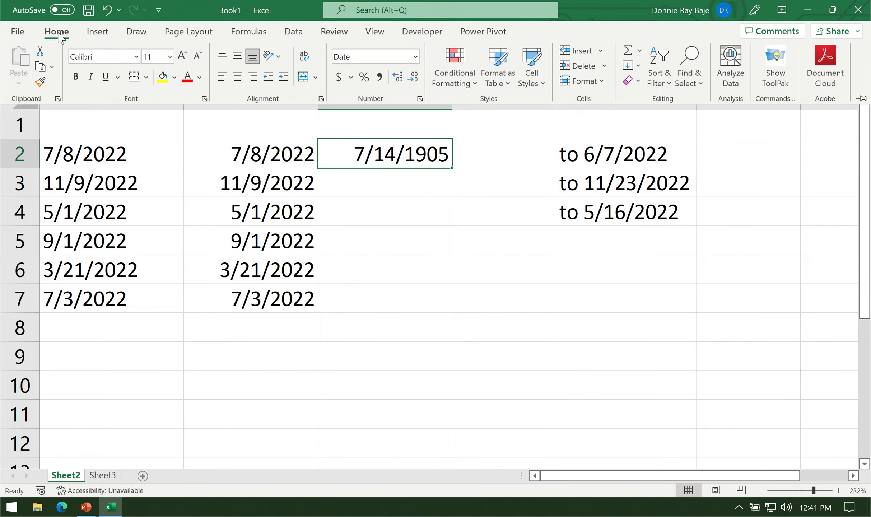
left_click(416, 57)
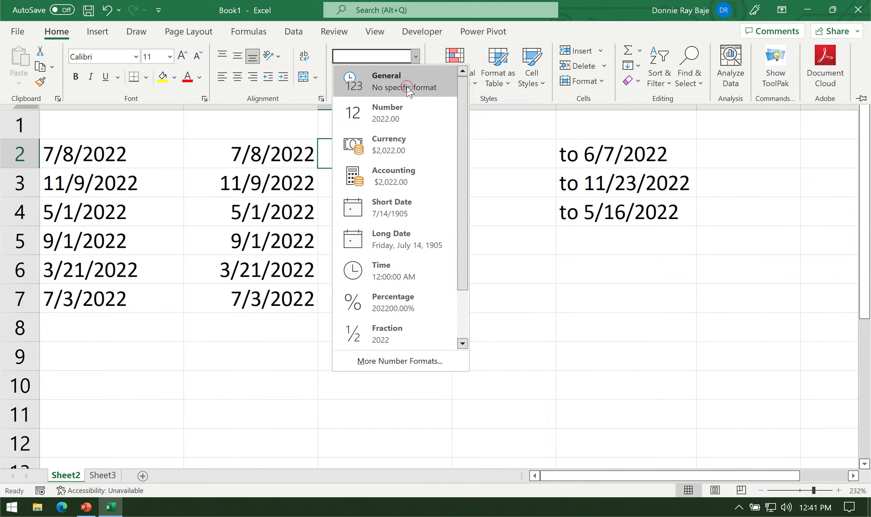
left_click(409, 89)
left_click(410, 198)
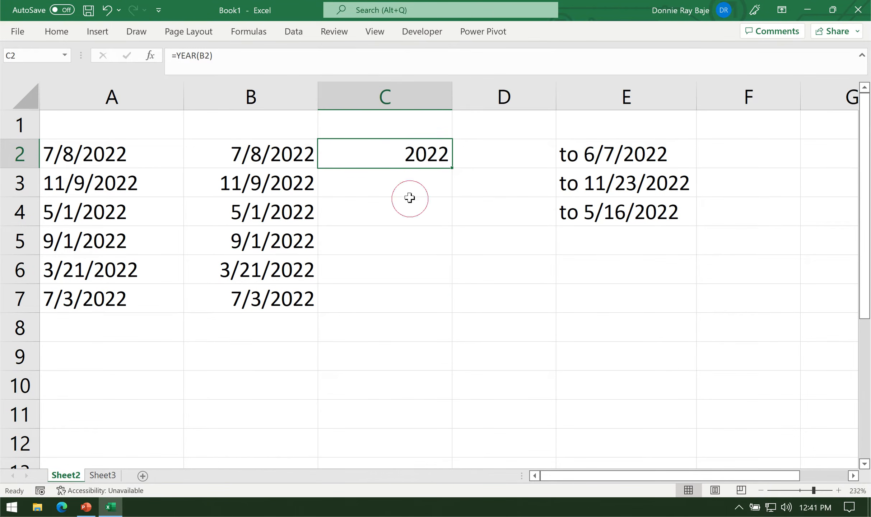
Review the YEAR formula in C2 and try =YEAR(E2) in F2 on the text date in E2.
double_click(420, 153)
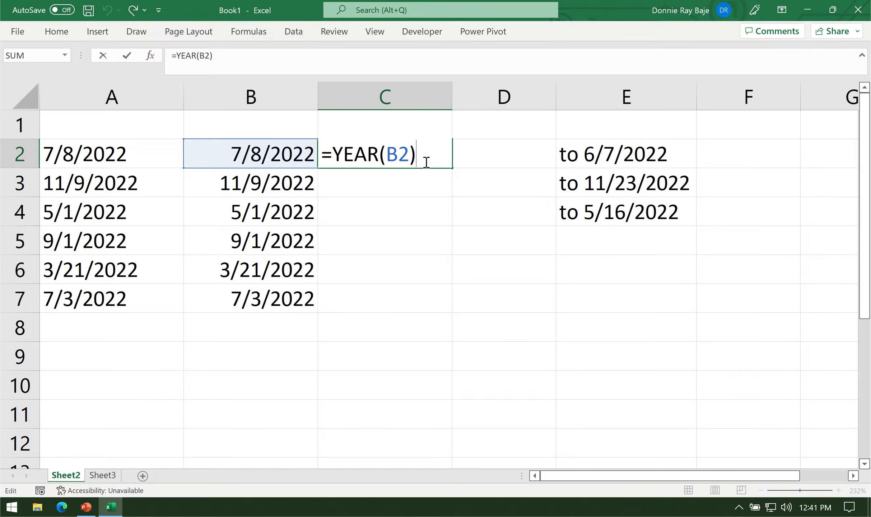
key("Return")
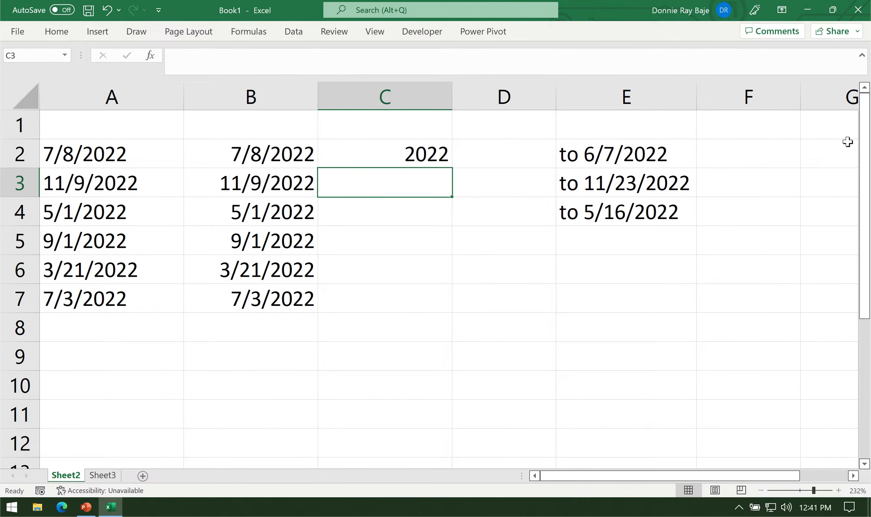
left_click(761, 148)
type("=")
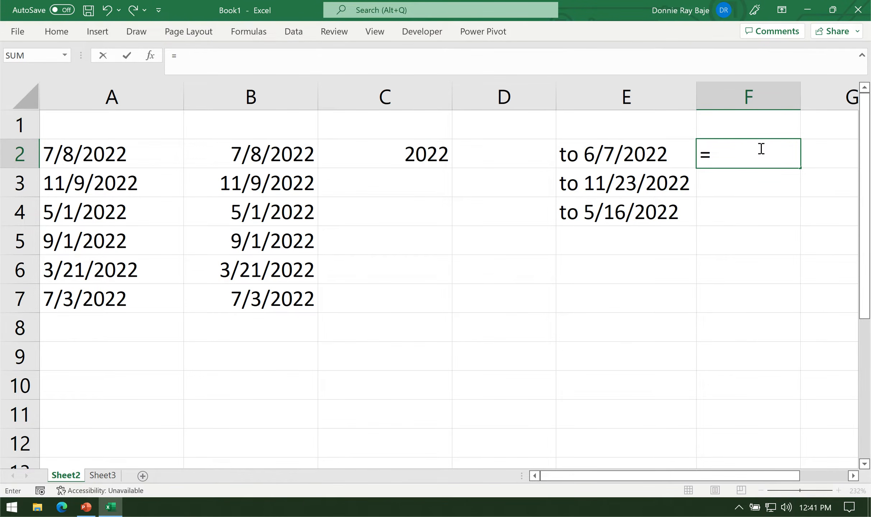
type("YEAR(")
left_click(639, 160)
type(")")
key("Return")
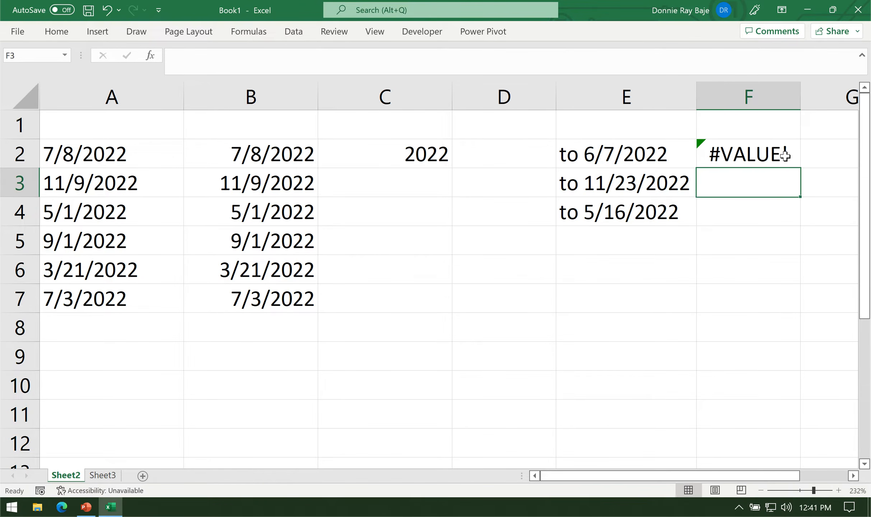
left_click(768, 152)
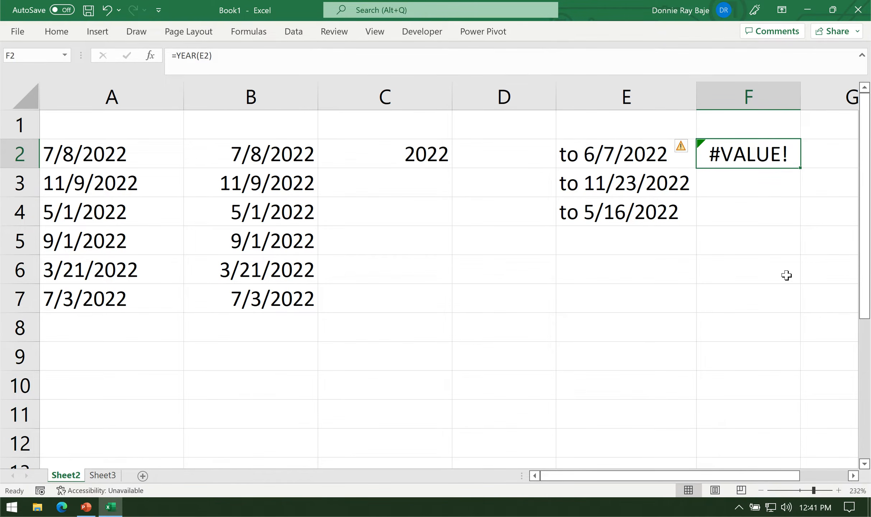
Clear the YEAR formulas from F2 and C2 and narrow column C.
key("BackSpace")
left_click(385, 202)
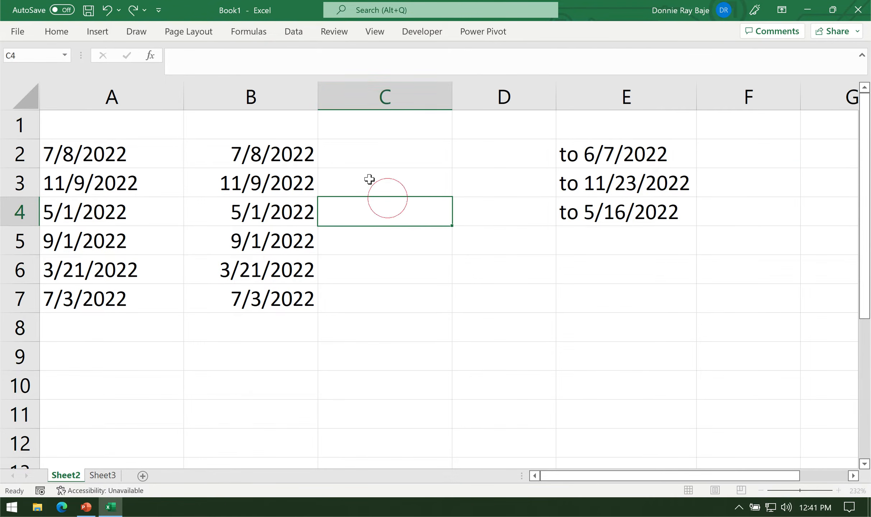
left_click_drag(452, 96, 397, 96)
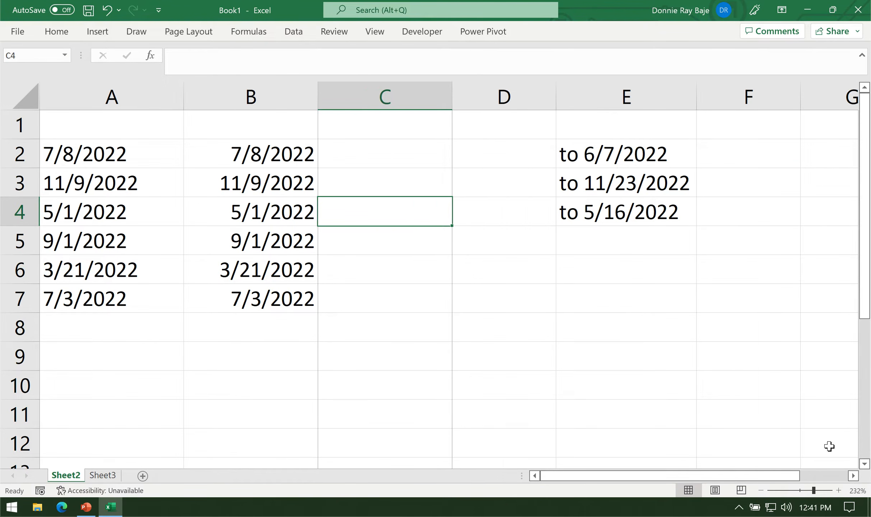
Inspect the text dates with the "to" prefix in E2:E4 and widen column E.
left_click(853, 476)
left_click(853, 475)
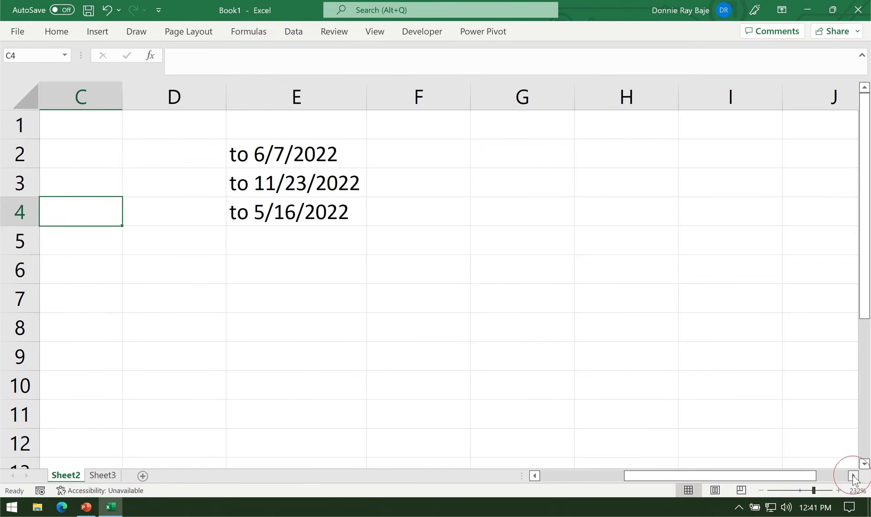
left_click(853, 475)
left_click(353, 150)
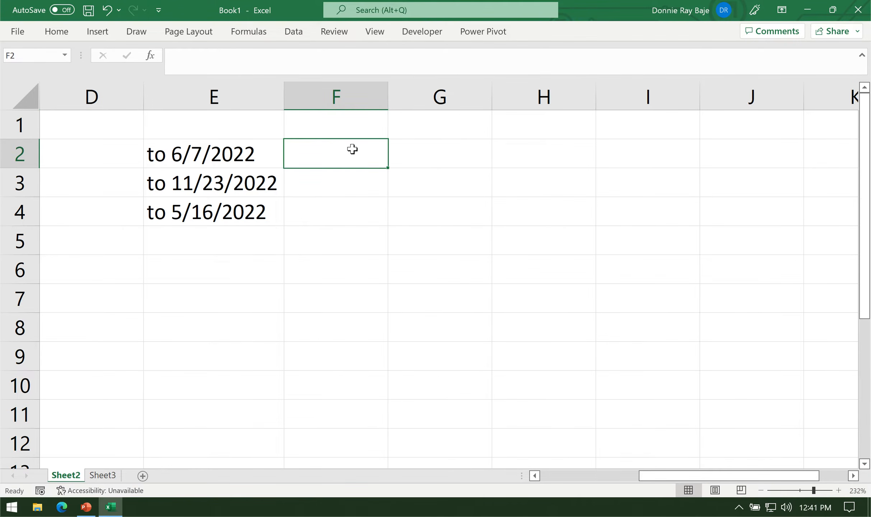
left_click(241, 158)
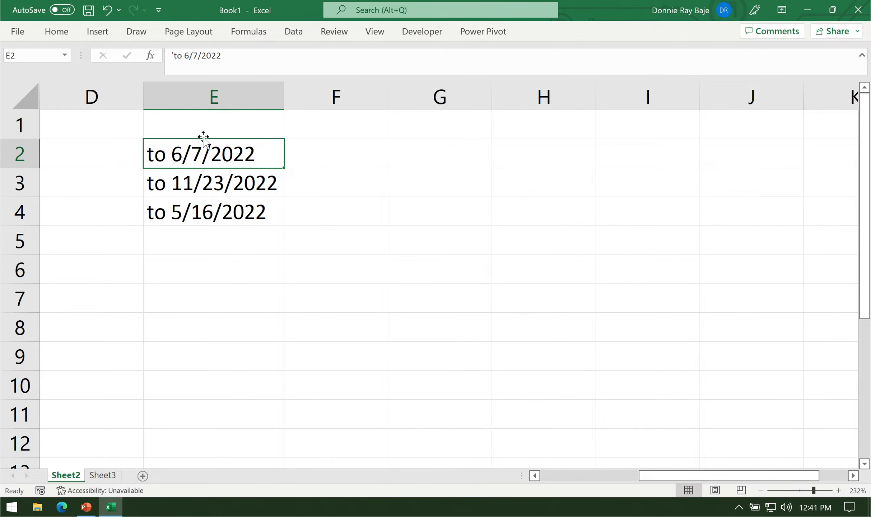
left_click(158, 216)
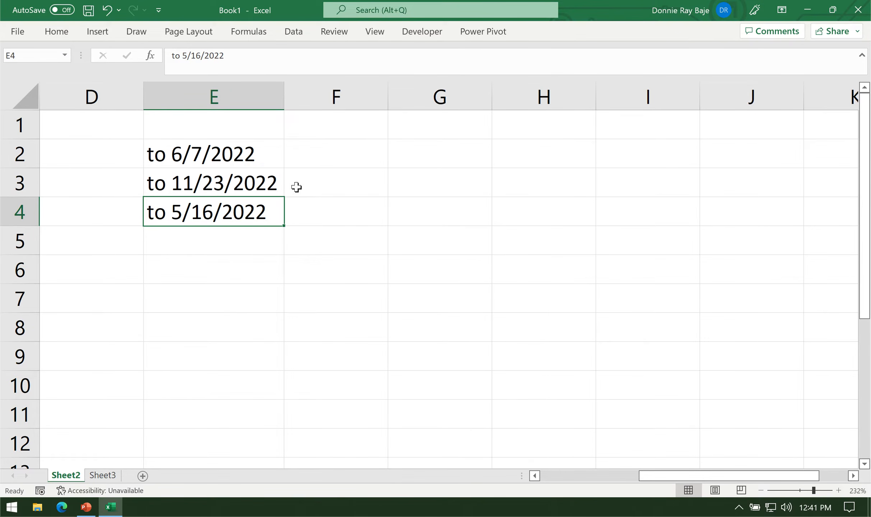
left_click(228, 186)
left_click(332, 159)
left_click_drag(284, 91, 329, 94)
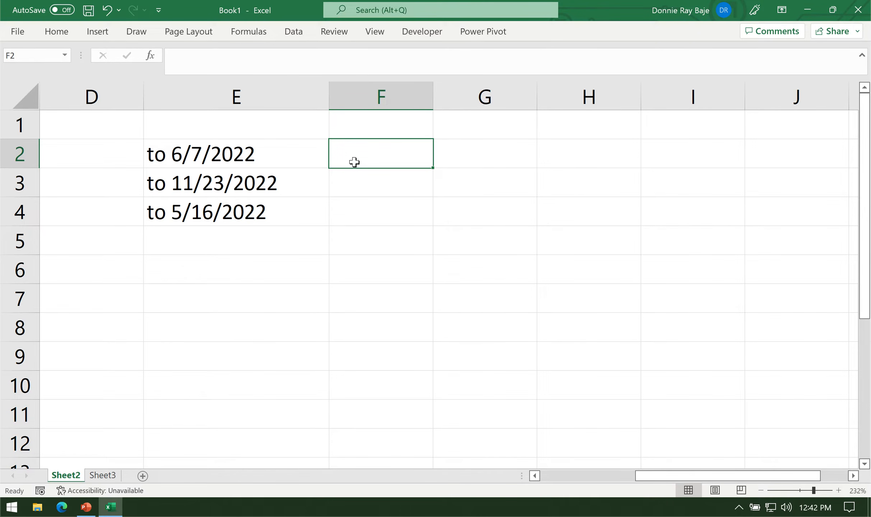
Enter =DATEVALUE(E2) in F2 to try converting the prefixed text date.
type("=DATEVAL")
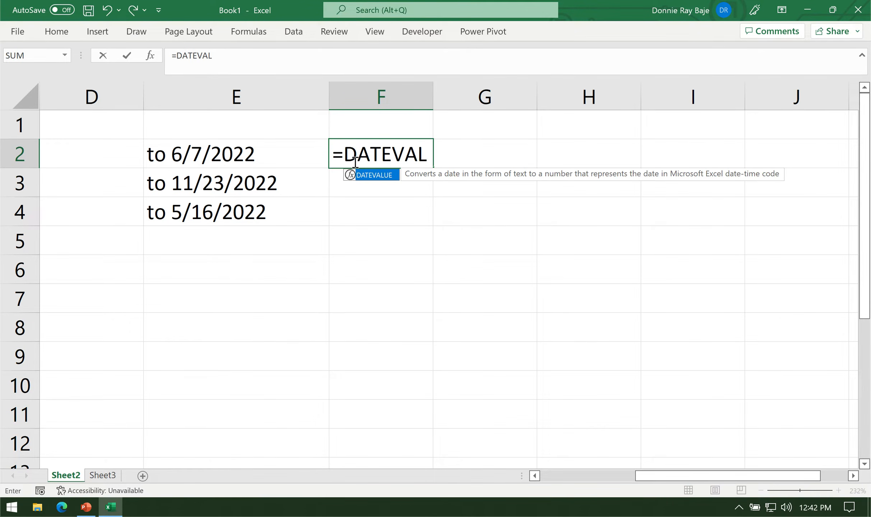
type("UE(")
left_click(260, 155)
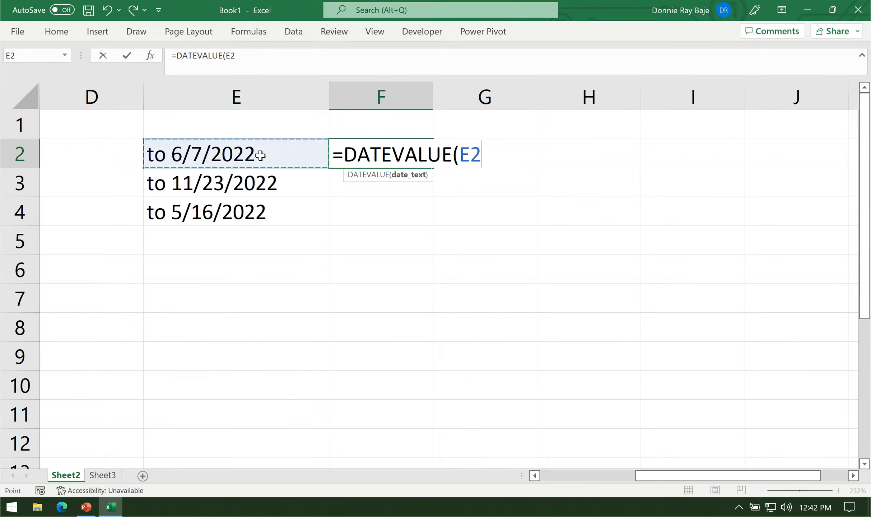
type(")")
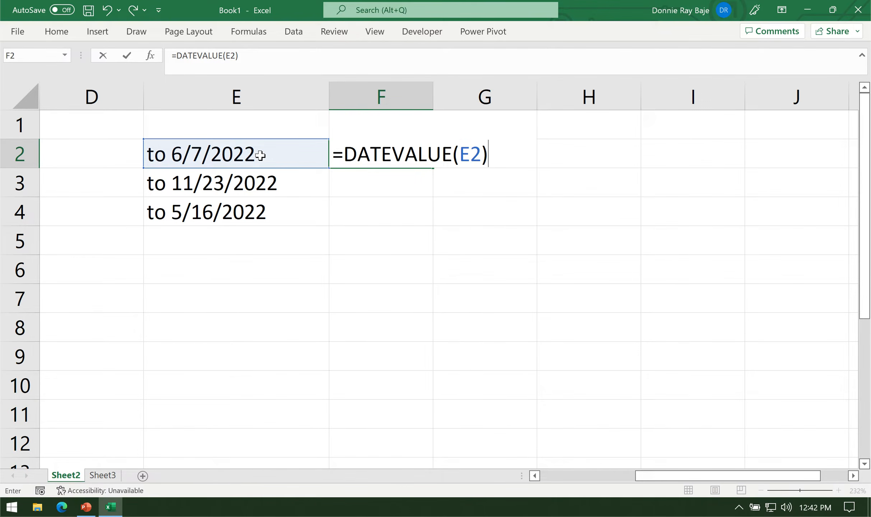
key("Return")
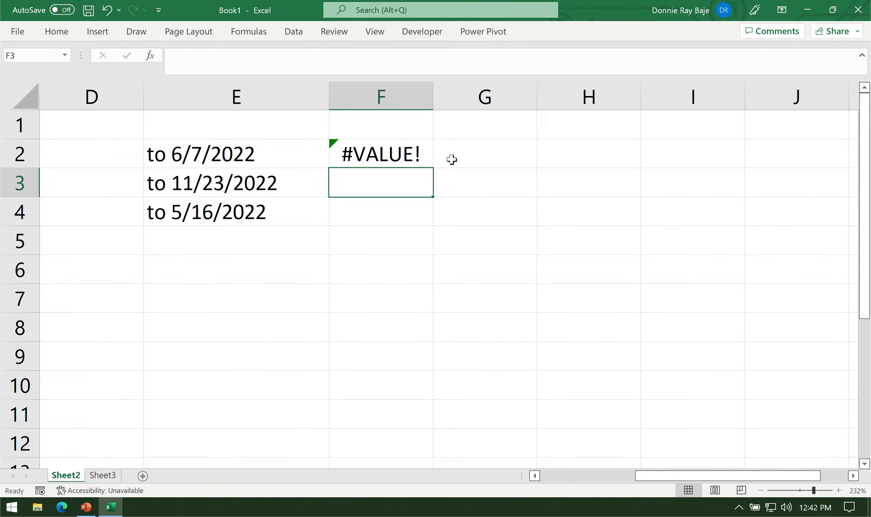
Replace the DATEVALUE argument in F2 with a MID function that reads E2 from character 4.
left_click(384, 157)
double_click(385, 157)
left_click_drag(460, 154, 584, 151)
key("BackSpace")
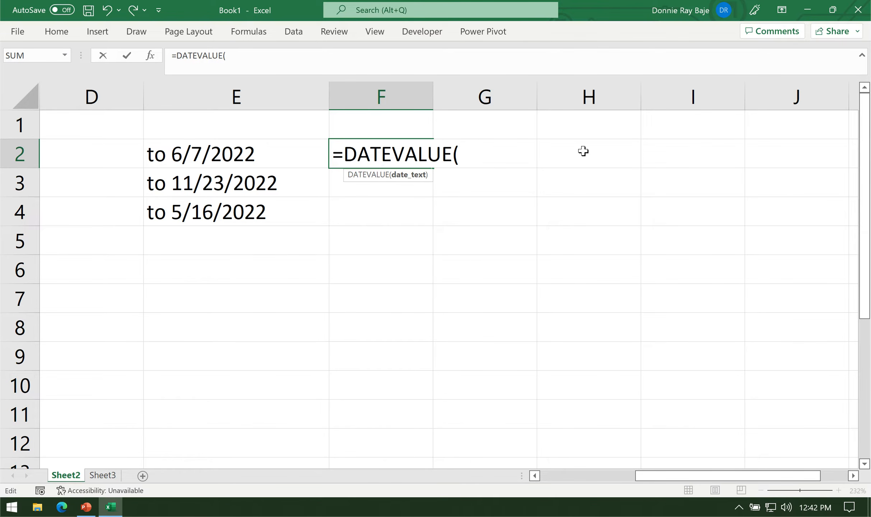
type("MID(")
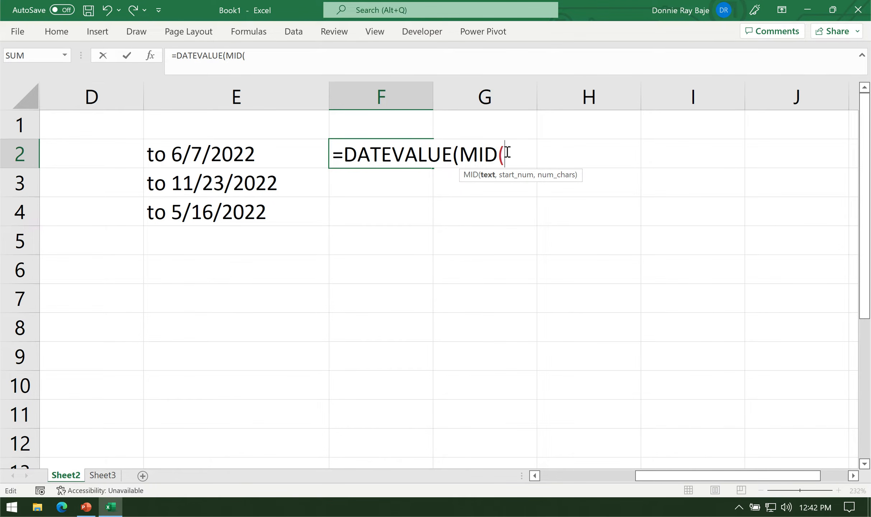
left_click(210, 157)
left_click_drag(571, 155, 539, 259)
type(",")
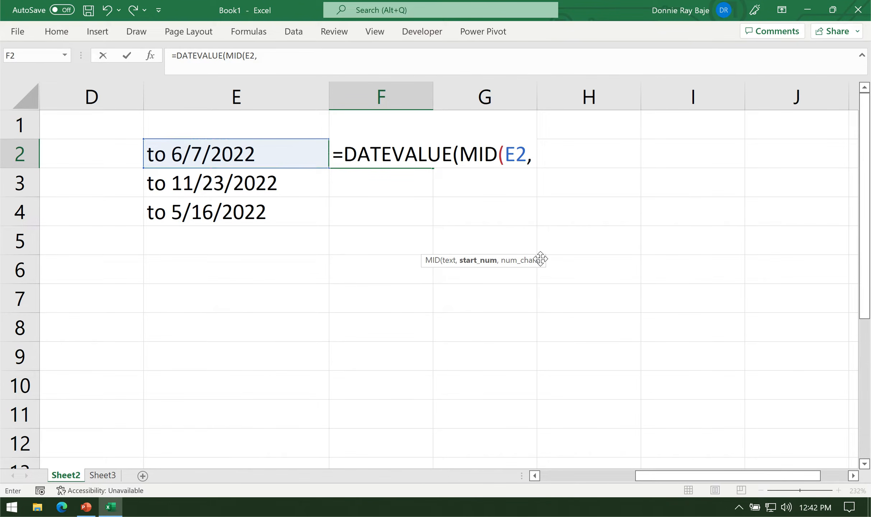
type("4")
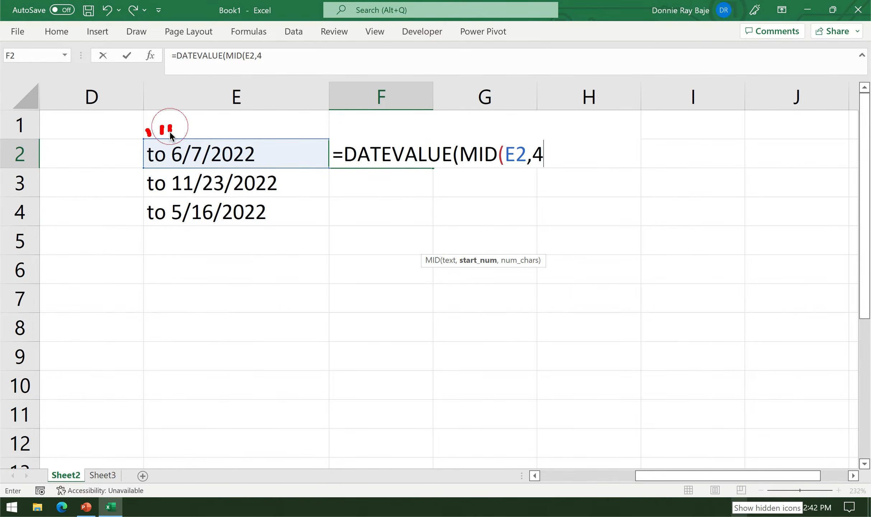
left_click_drag(179, 121, 178, 142)
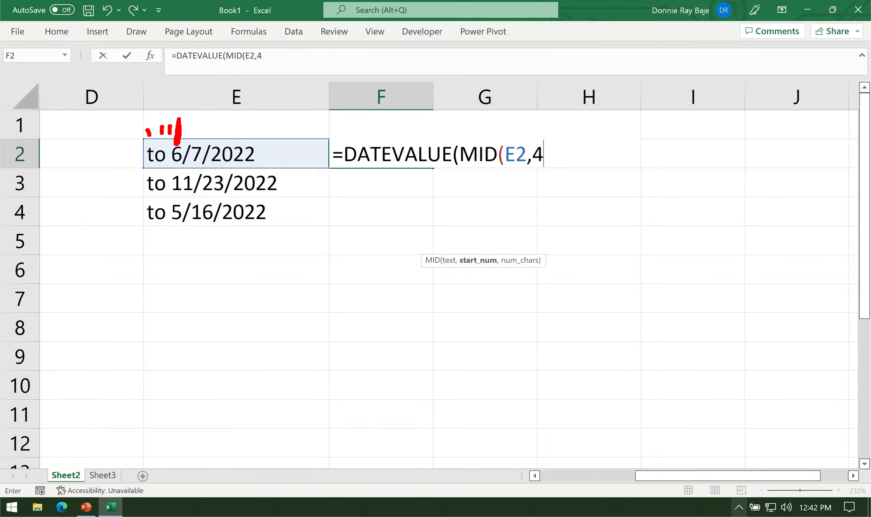
Set MID's number of characters to LEN(E2) and complete the F2 formula as =DATEVALUE(MID(E2,4,LEN(E2))).
type(",")
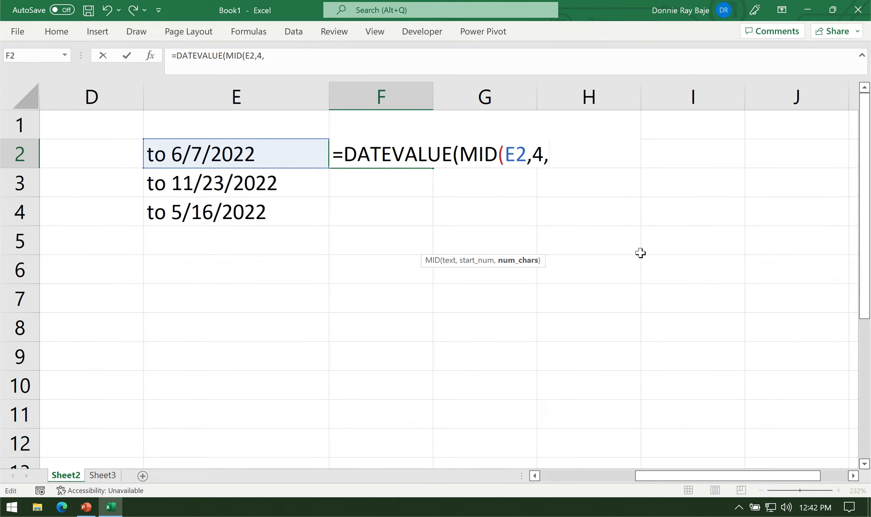
type("LEN(")
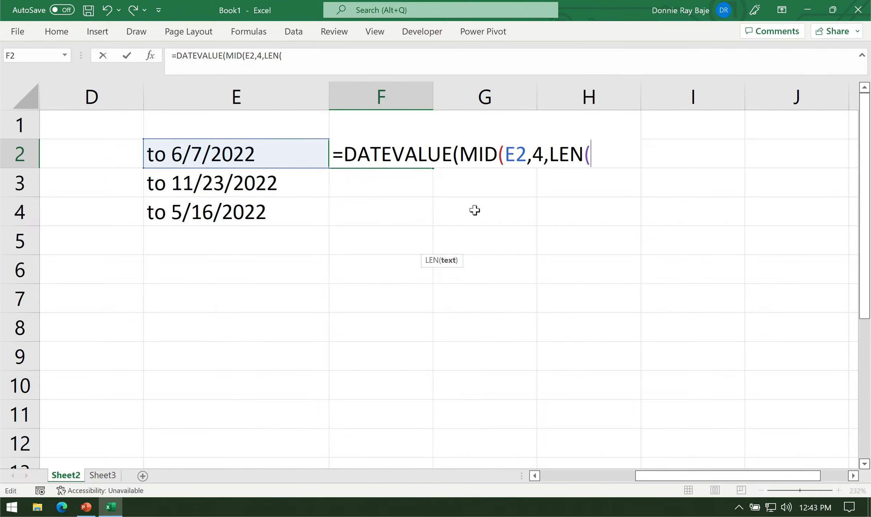
left_click(200, 147)
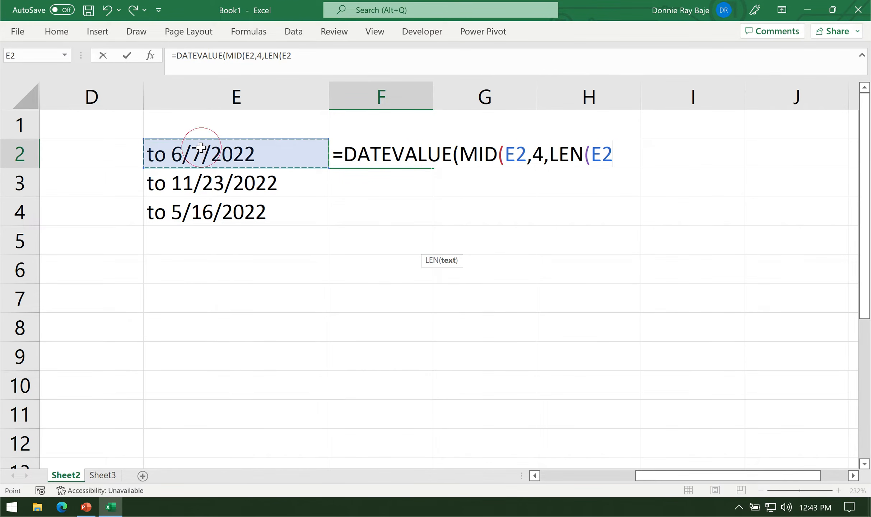
type("))")
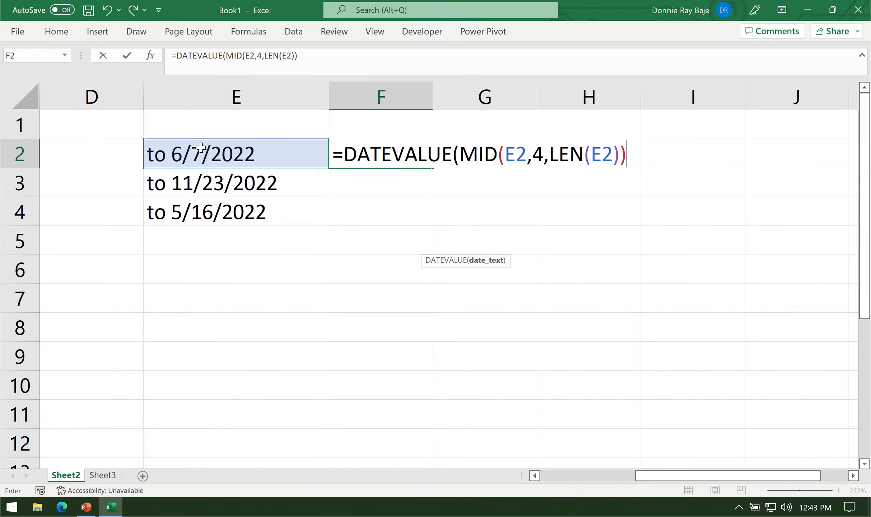
left_click_drag(551, 151, 621, 154)
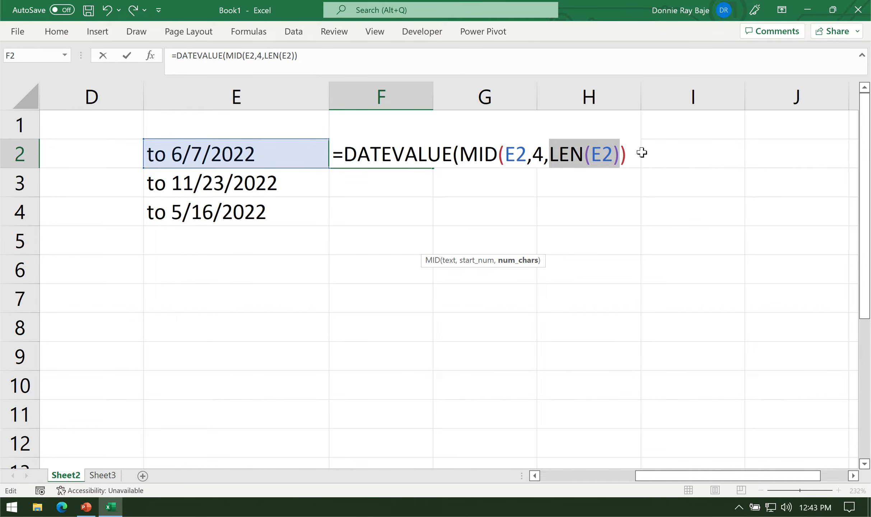
left_click_drag(464, 151, 661, 150)
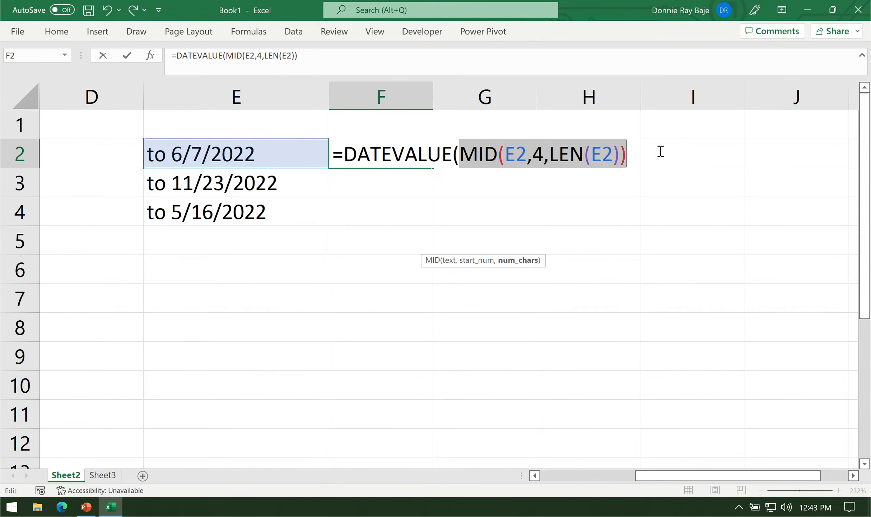
left_click(636, 152)
type(")")
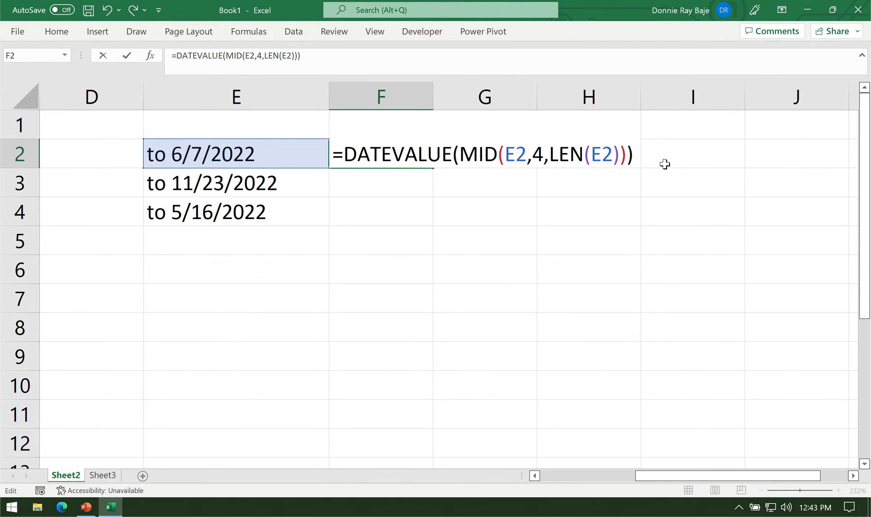
key("Return")
Fill the F2 formula down to F4 and format F2:F4 as Short Date.
left_click(419, 161)
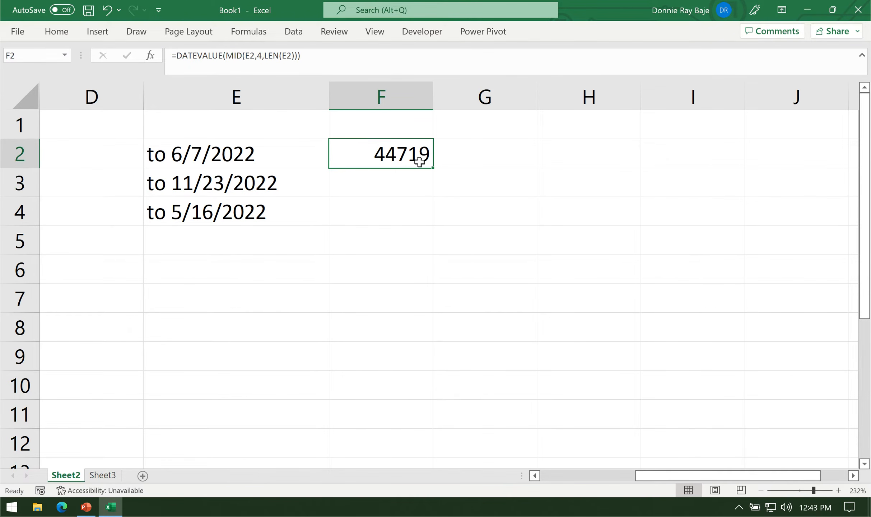
double_click(433, 168)
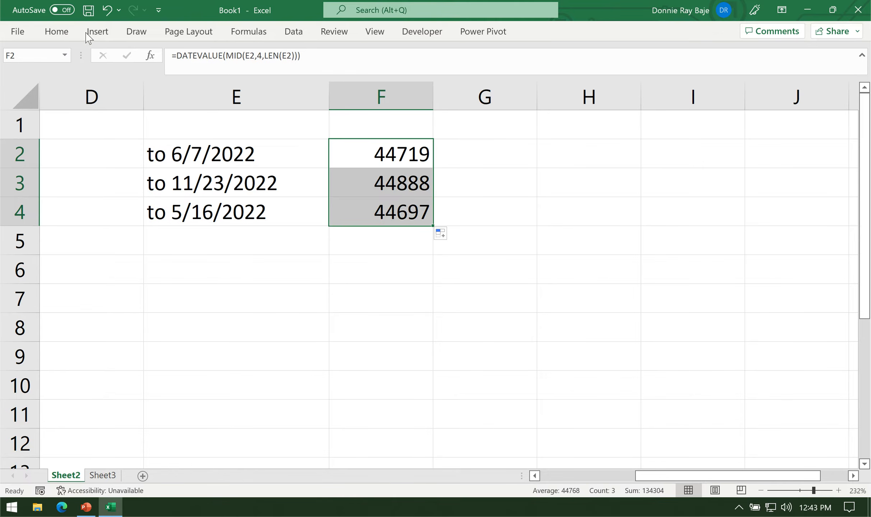
left_click(56, 31)
left_click(415, 57)
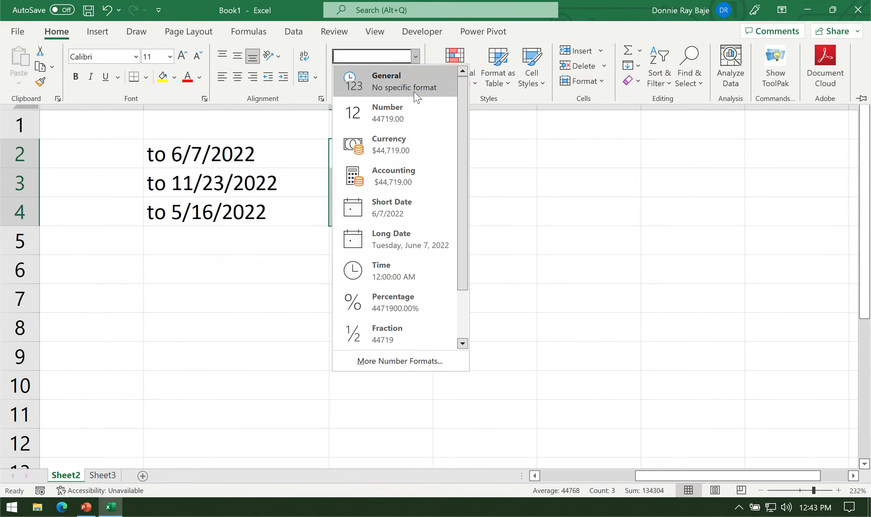
left_click(417, 208)
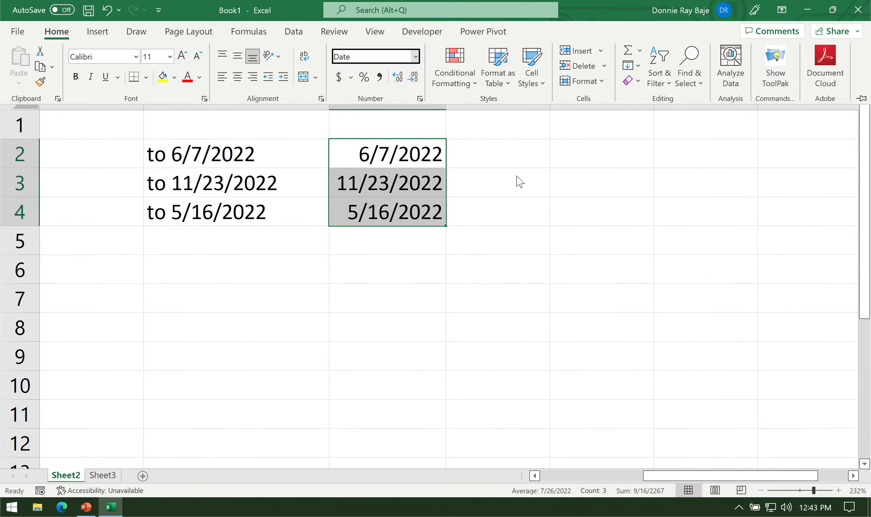
Widen column F and review the DATEVALUE formula in F2.
left_click(426, 155)
left_click_drag(444, 92, 497, 95)
left_click(405, 153)
double_click(404, 153)
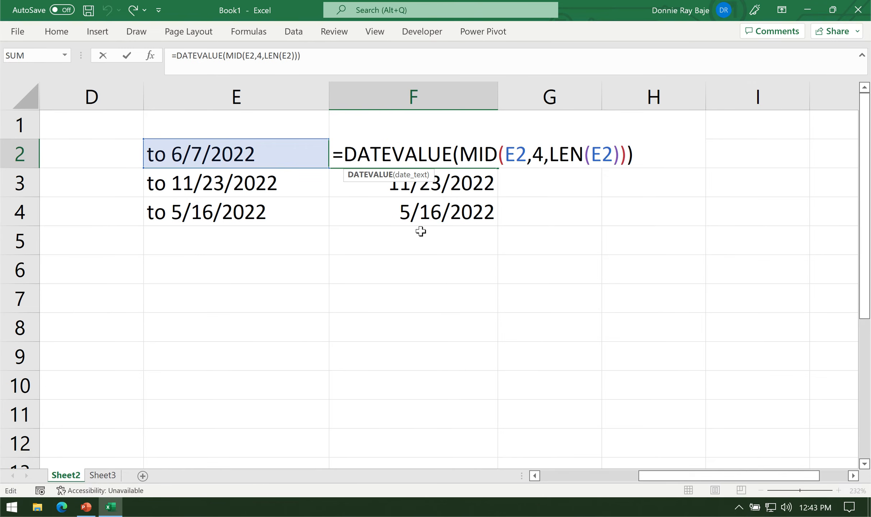
key("Return")
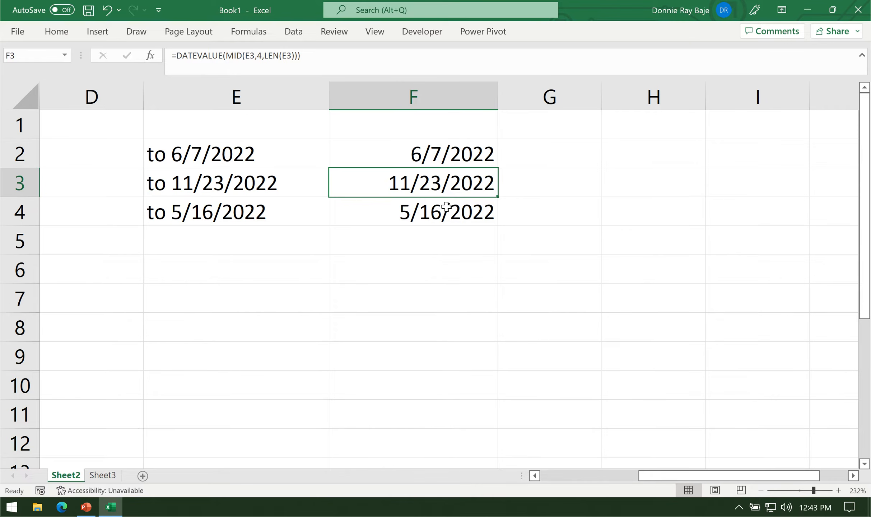
left_click(457, 153)
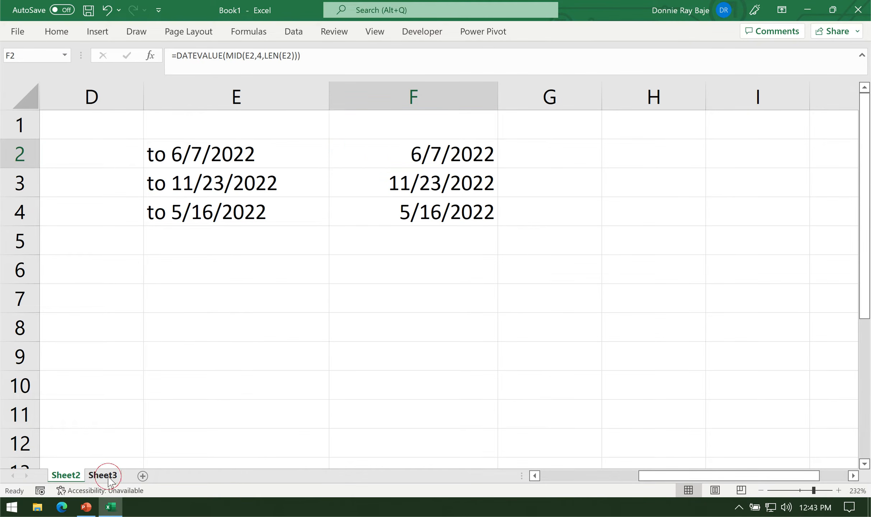
Open Sheet3 and insert a blank column before column C.
left_click(109, 477)
left_click(216, 135)
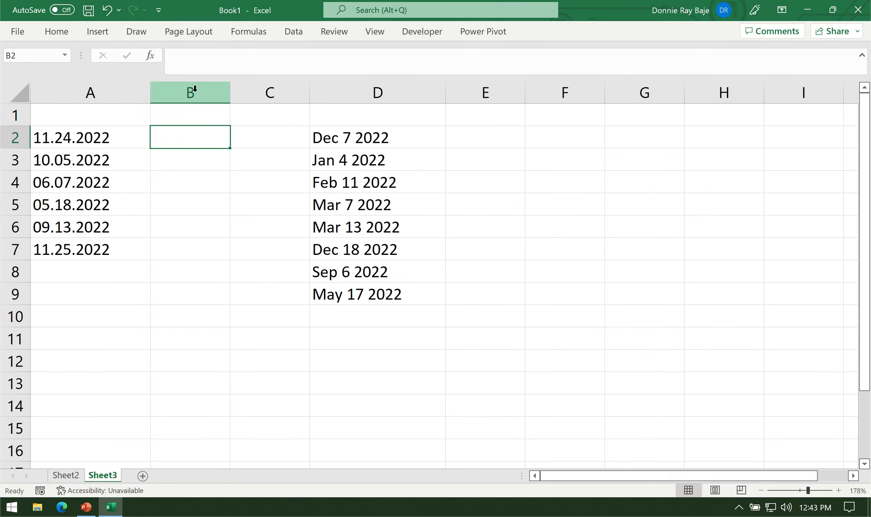
left_click(260, 94)
right_click(274, 93)
left_click(318, 228)
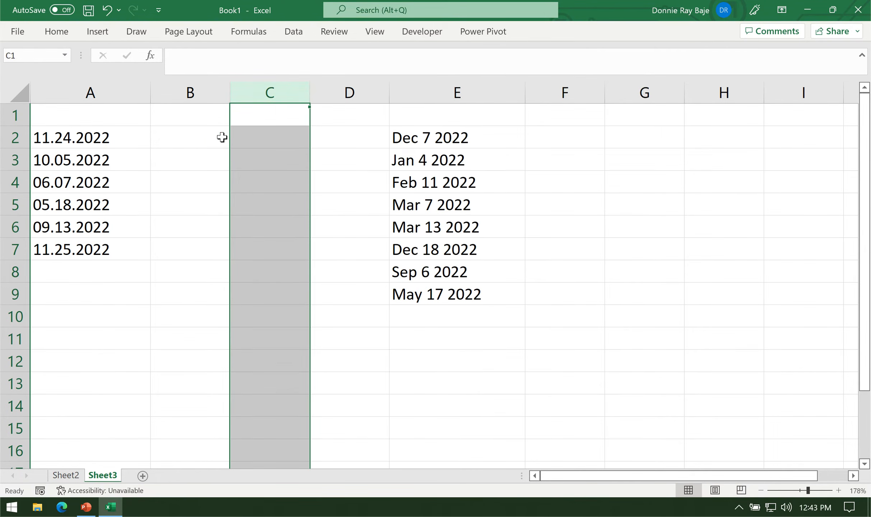
left_click(220, 137)
Try to convert the dotted text date in A2 by entering =DATEVALUE(A2) in B2.
left_click(838, 491)
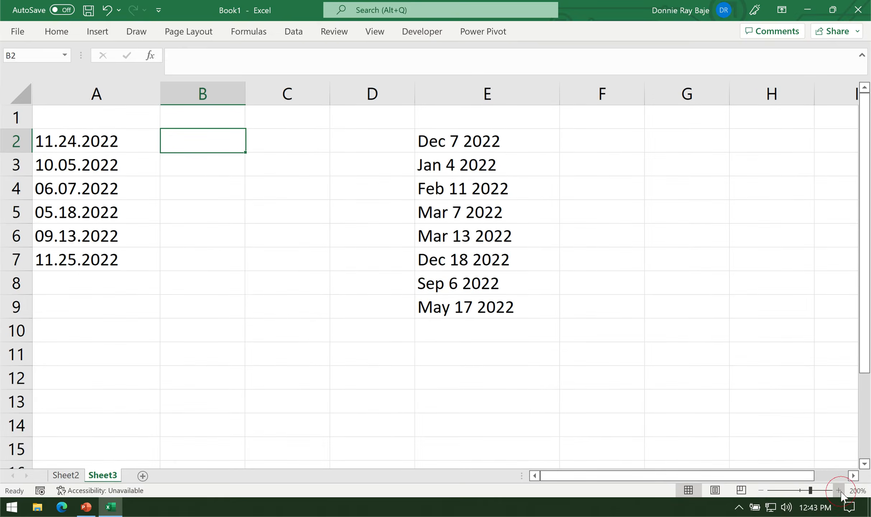
left_click(838, 490)
left_click(838, 491)
left_click(839, 490)
left_click(838, 491)
left_click_drag(108, 147, 104, 298)
left_click(244, 145)
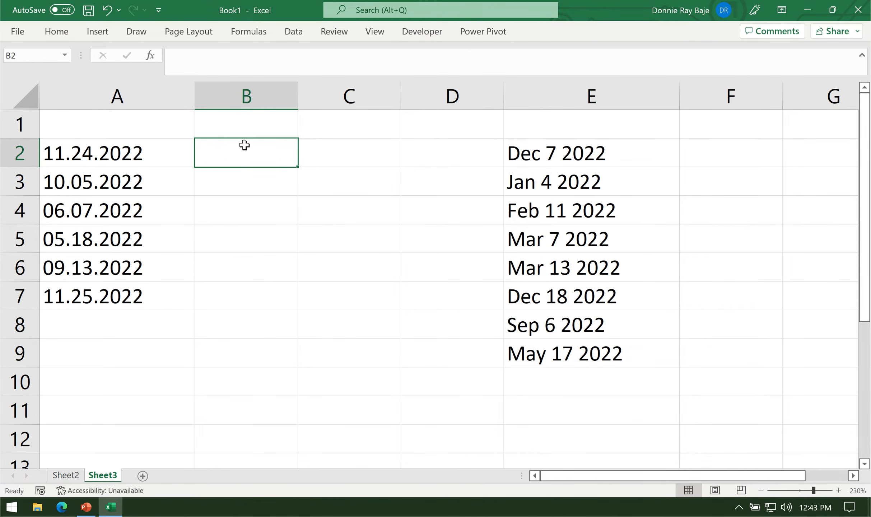
type("=DATE")
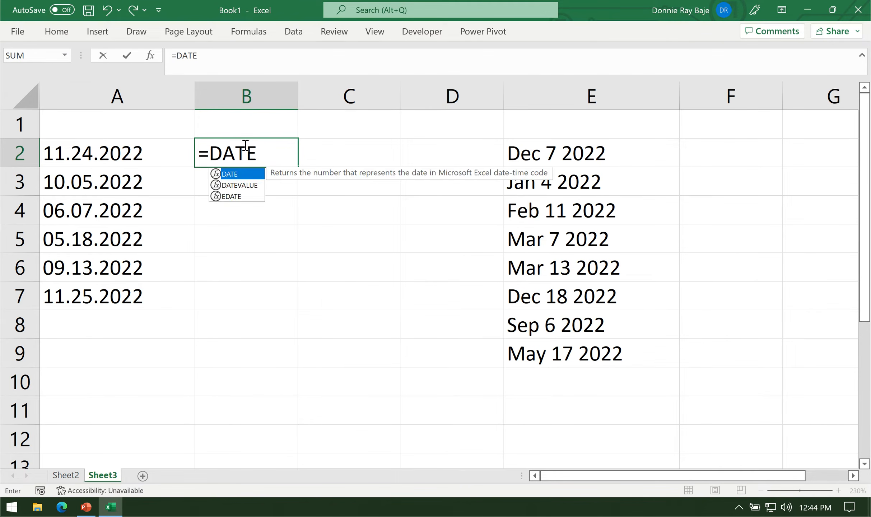
type("VALUE(")
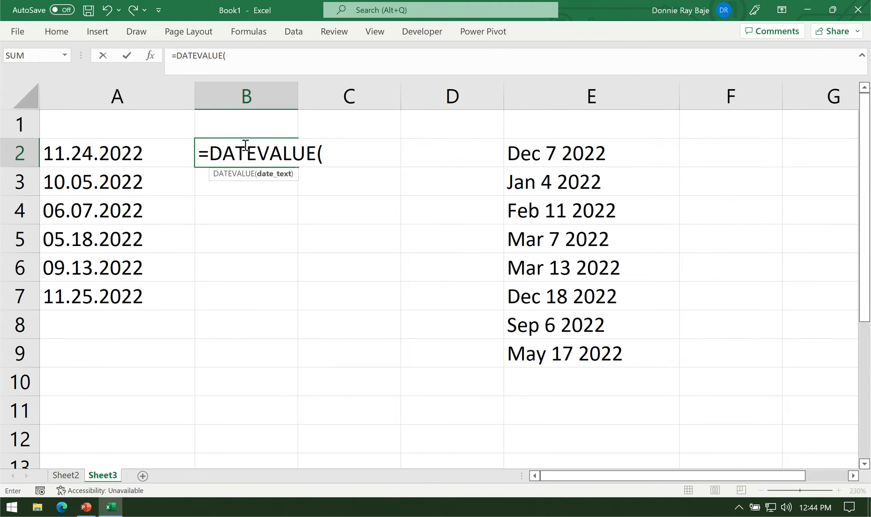
left_click(110, 149)
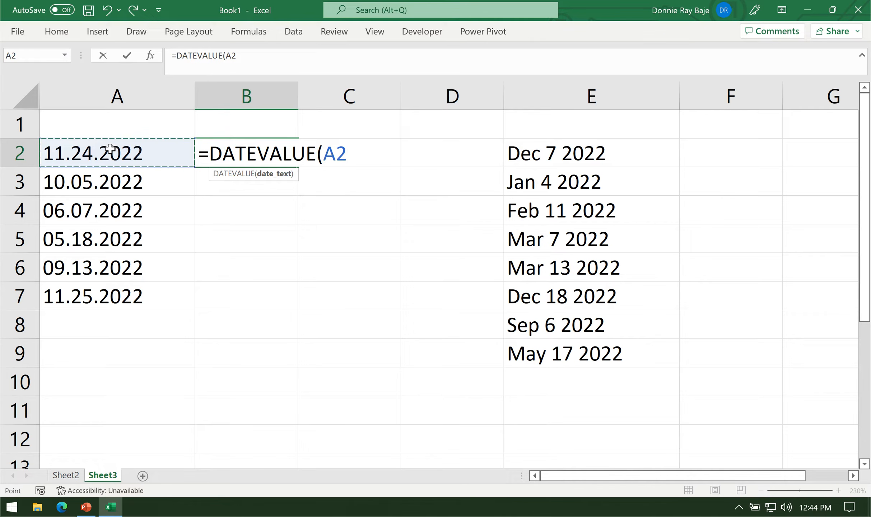
type(")")
key("Return")
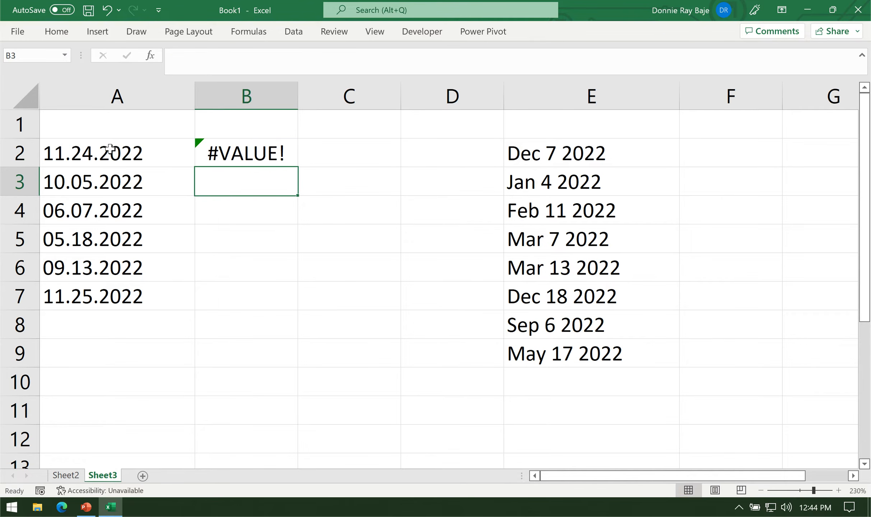
Clear the DATEVALUE formula from B2.
left_click(262, 154)
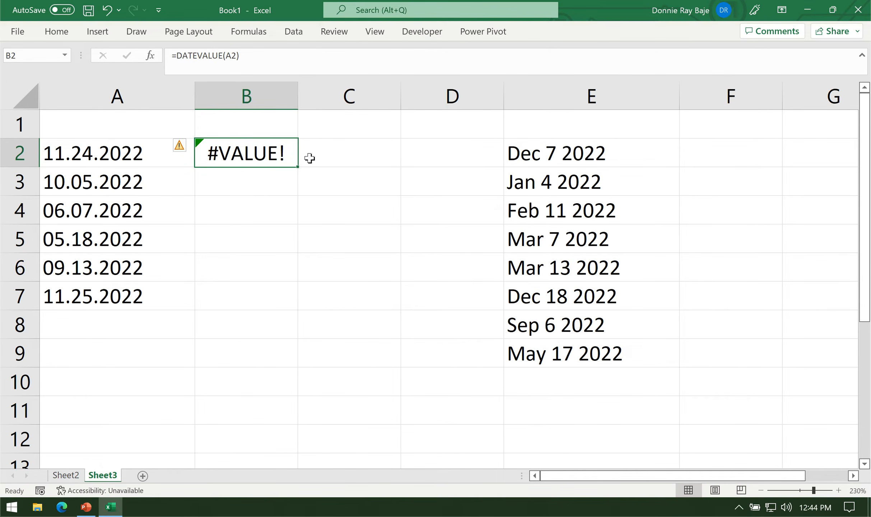
key("BackSpace")
left_click(247, 185)
left_click(251, 156)
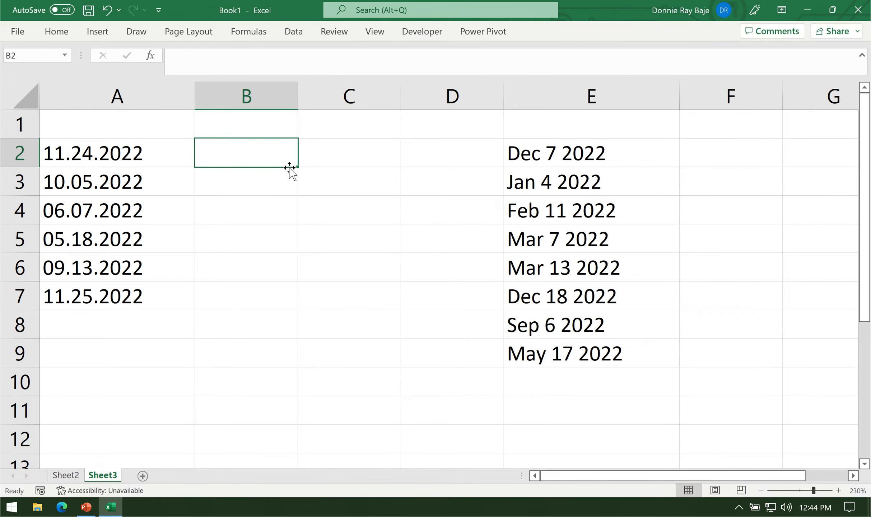
left_click(161, 94)
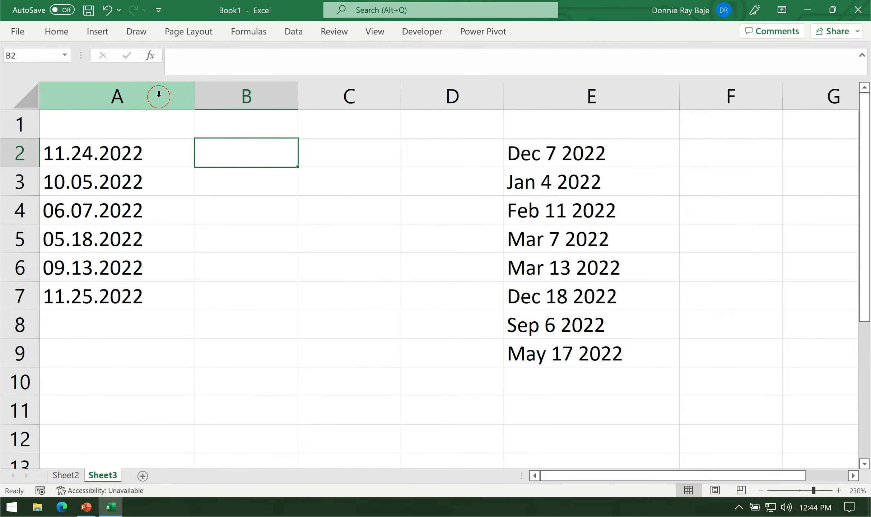
left_click(169, 154)
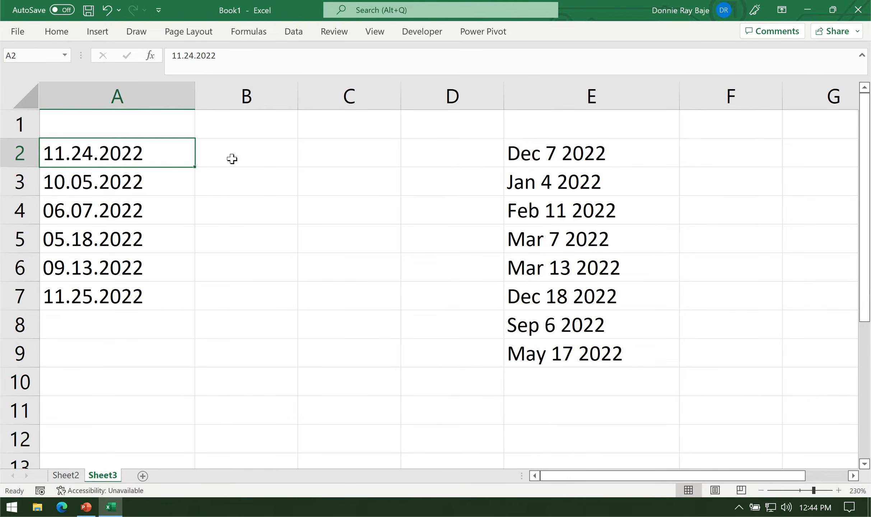
left_click(256, 152)
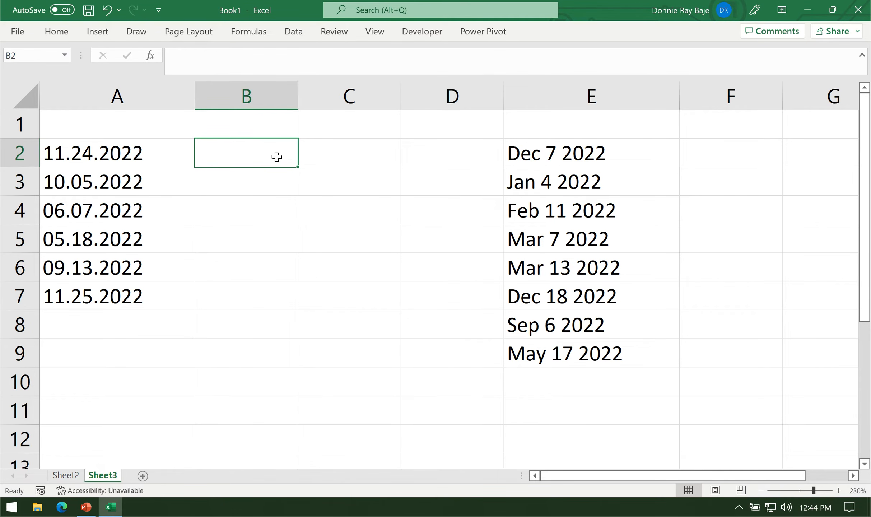
key("alt")
double_click(263, 159)
type("/")
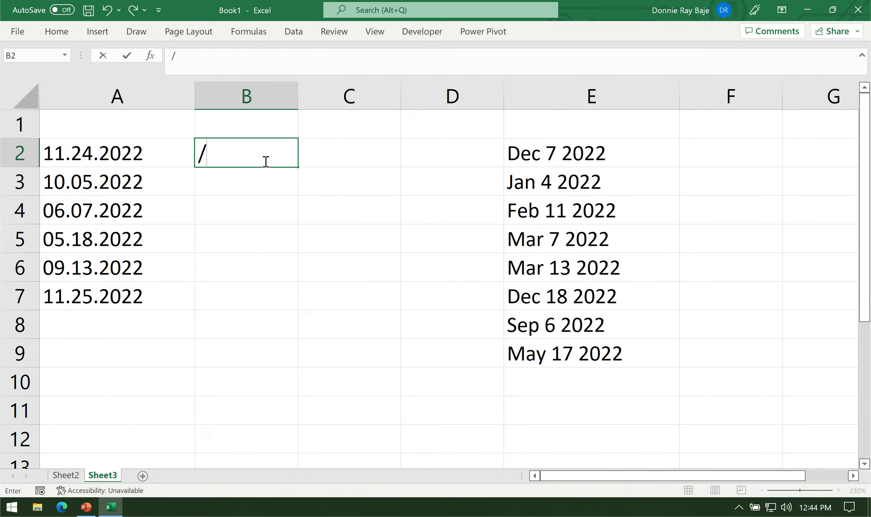
key("Return")
Write the formula =SUBSTITUTE(A2,".","/") in B2 to replace the periods with slashes.
left_click(264, 162)
type("=SUB")
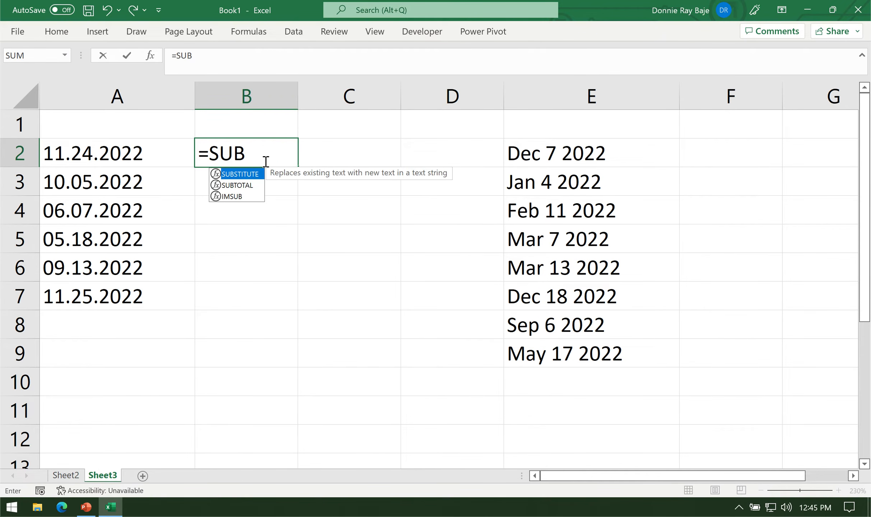
key("Tab")
left_click(98, 152)
type(",")
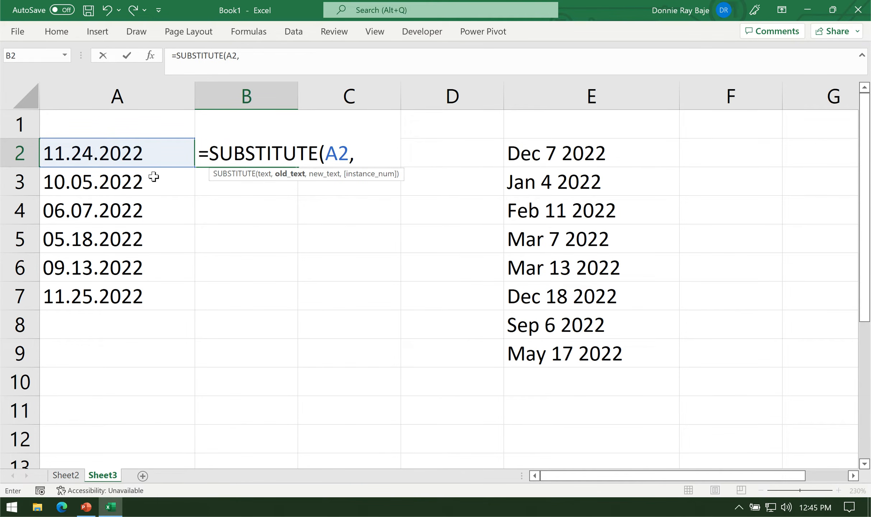
type("\".\",\"/\"")
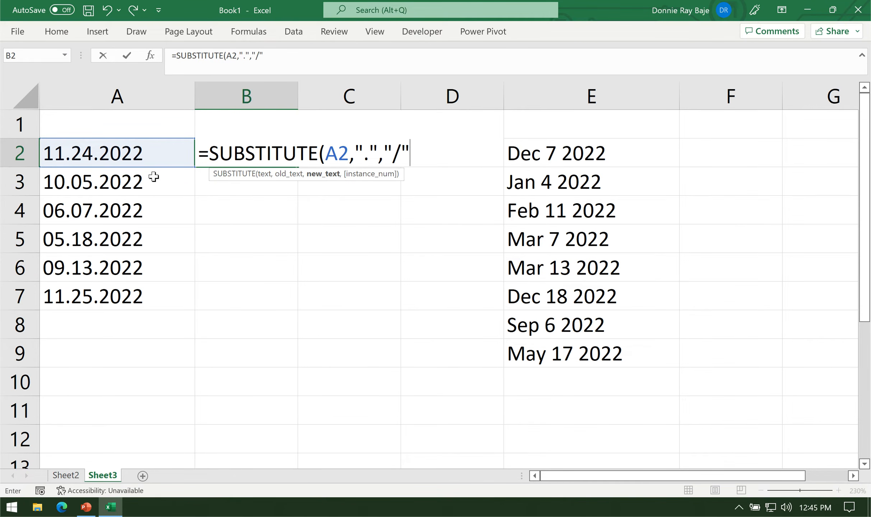
type(")")
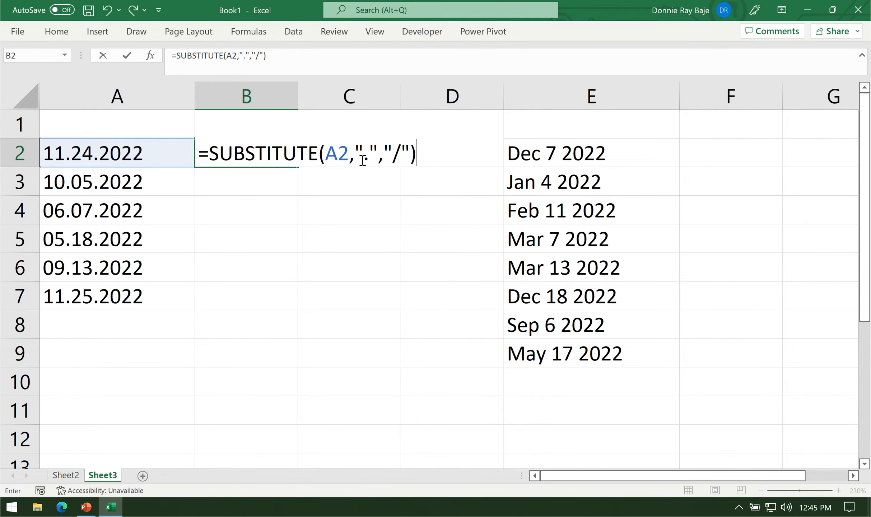
Check the text, old text and new text arguments of the SUBSTITUTE formula and commit it in B2.
left_click(340, 154)
double_click(341, 154)
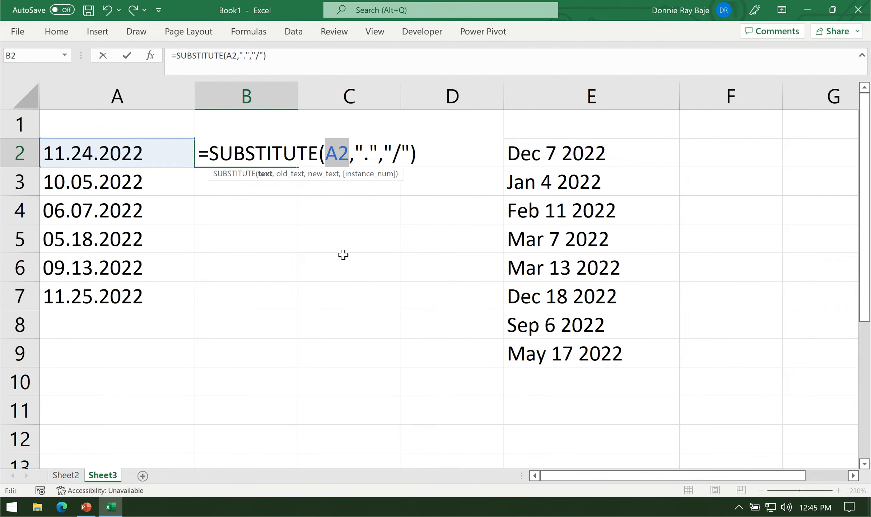
left_click(358, 147)
left_click_drag(358, 147, 423, 147)
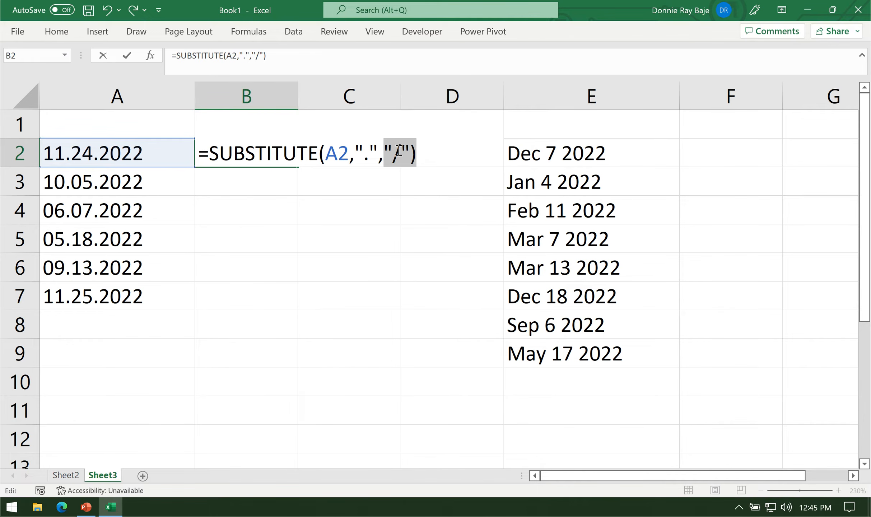
left_click(415, 152)
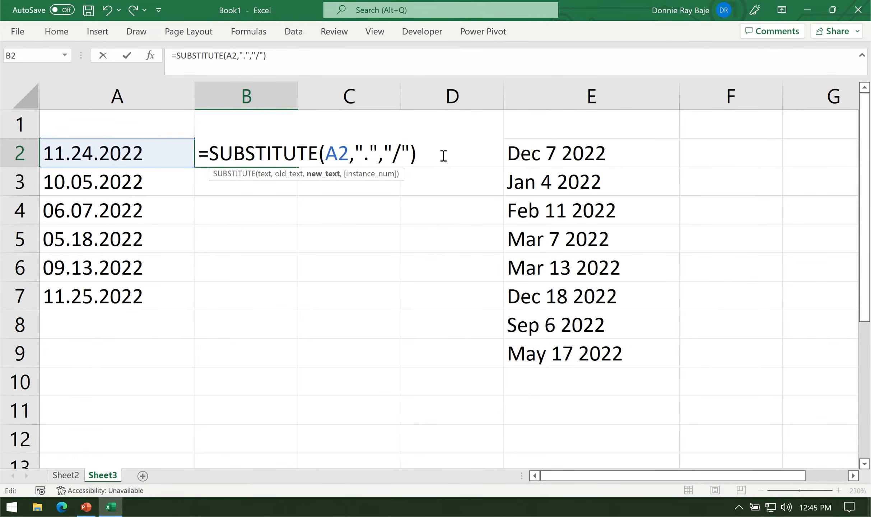
key("Return")
Widen column B and fill the SUBSTITUTE formula from B2 down to B7.
left_click_drag(299, 89, 381, 94)
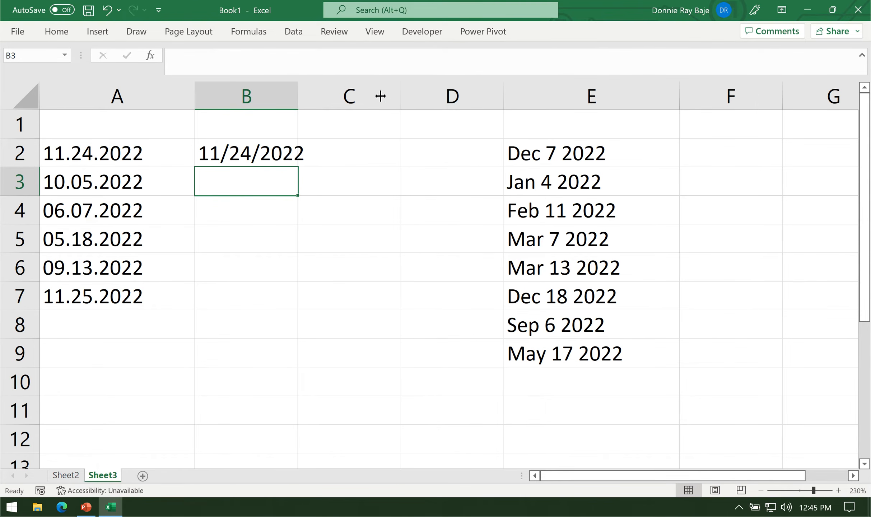
left_click(336, 163)
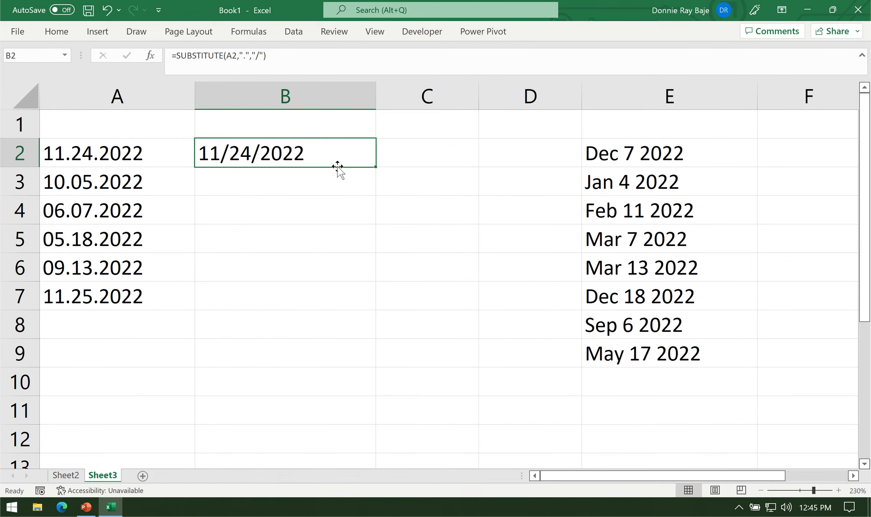
double_click(375, 167)
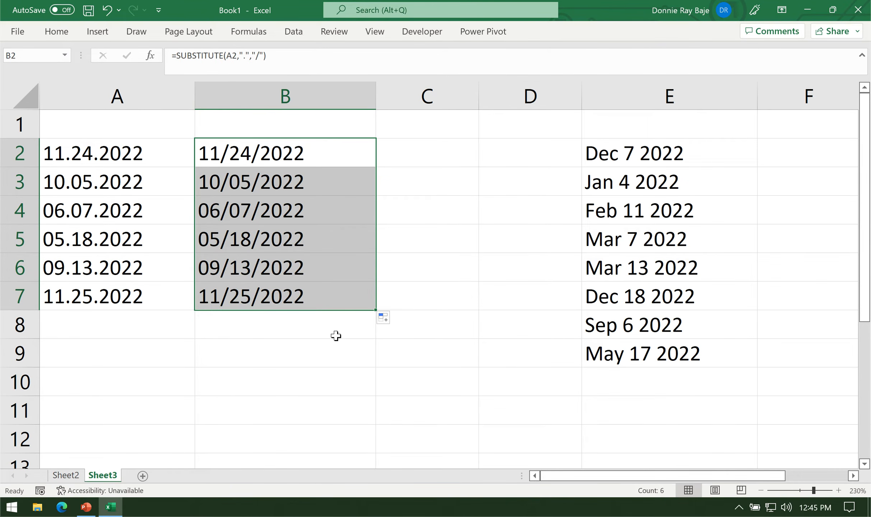
Wrap the B2 formula in DATEVALUE so it reads =DATEVALUE(SUBSTITUTE(A2,".","/")).
left_click(287, 157)
double_click(283, 156)
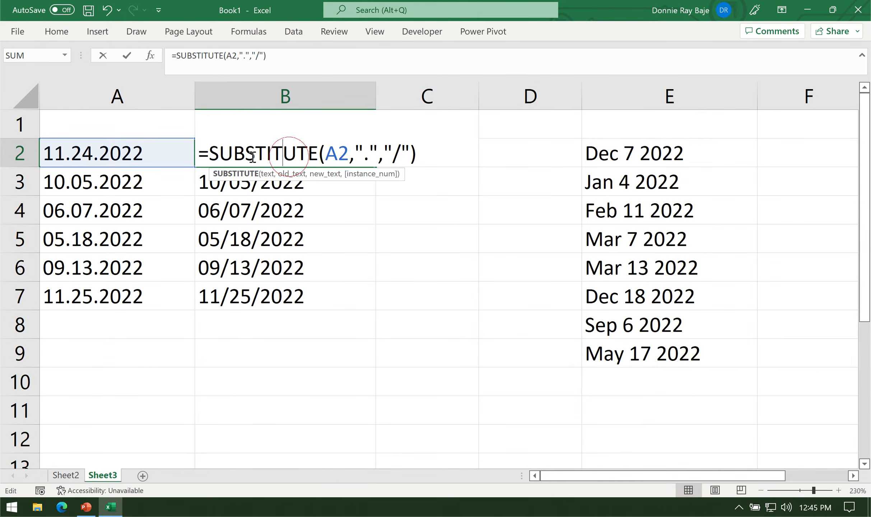
left_click(208, 152)
type("DATEVALUE")
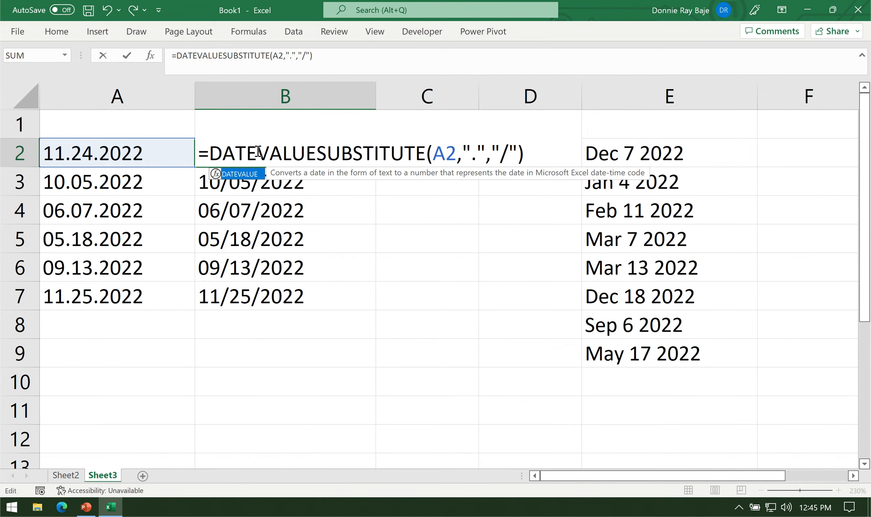
type("(")
left_click(547, 159)
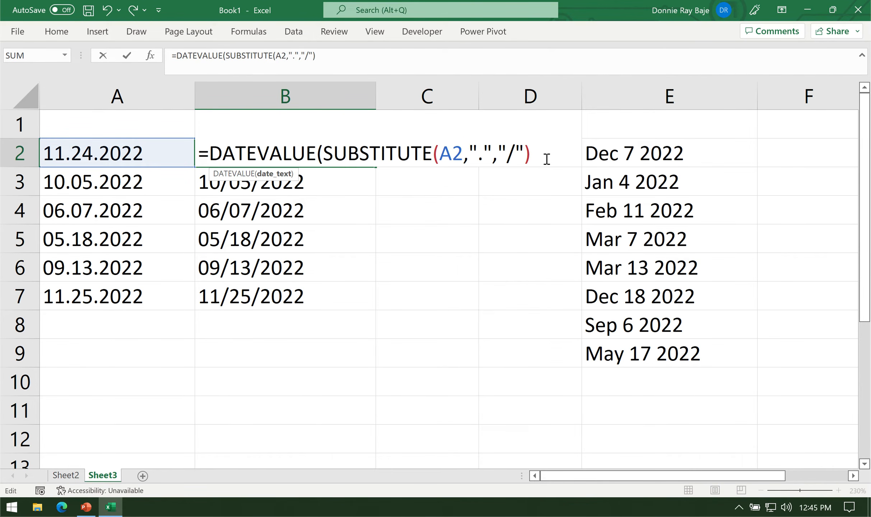
type(")")
key("Return")
Fill the DATEVALUE formula from B2 down to B7 and format B2:B7 as Short Date.
left_click(277, 155)
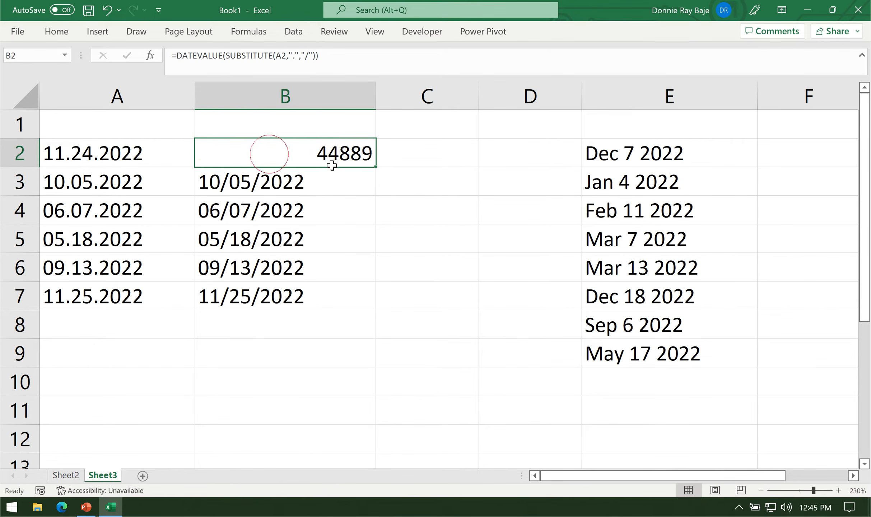
double_click(376, 168)
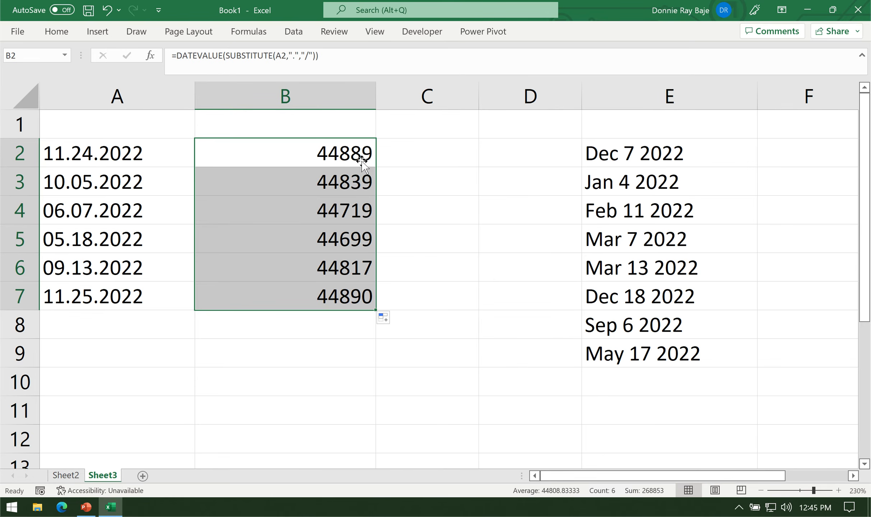
left_click(56, 33)
left_click(415, 57)
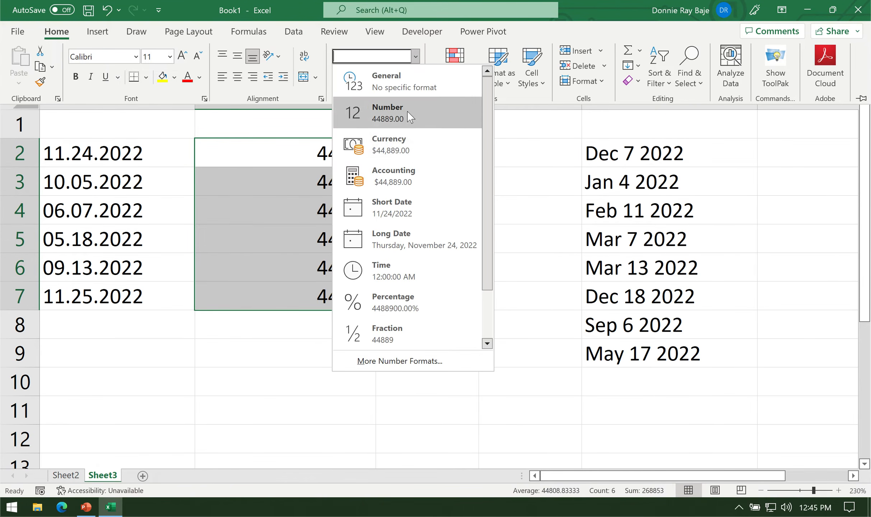
left_click(418, 205)
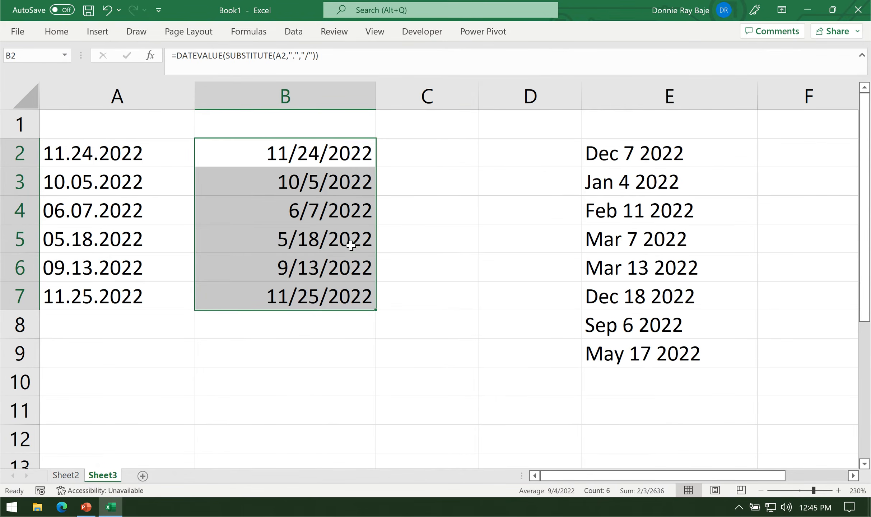
Review how the SUBSTITUTE function is nested inside DATEVALUE in the B2 formula.
left_click(352, 246)
left_click(325, 158)
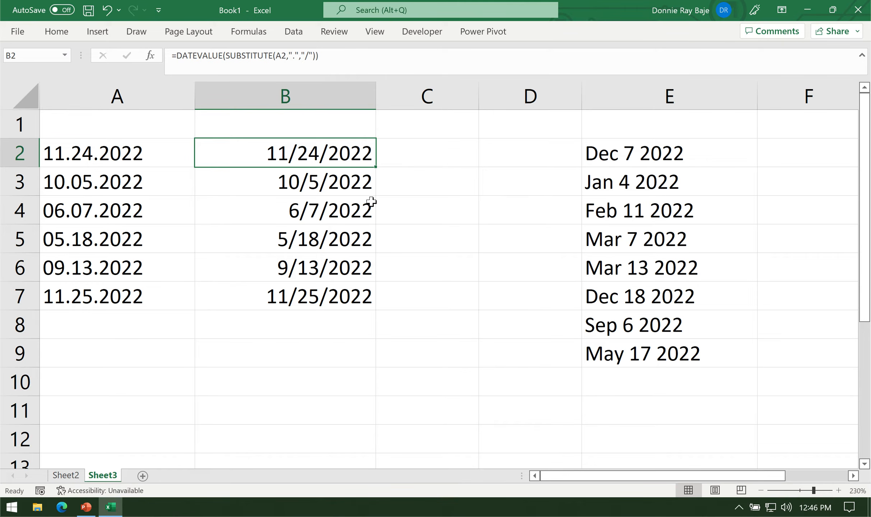
double_click(330, 153)
left_click_drag(326, 151, 530, 158)
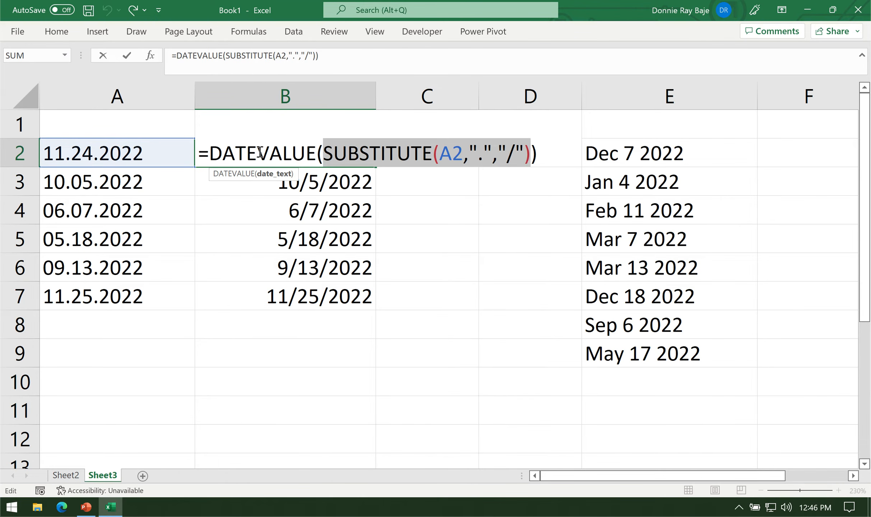
left_click_drag(325, 157, 531, 158)
double_click(247, 154)
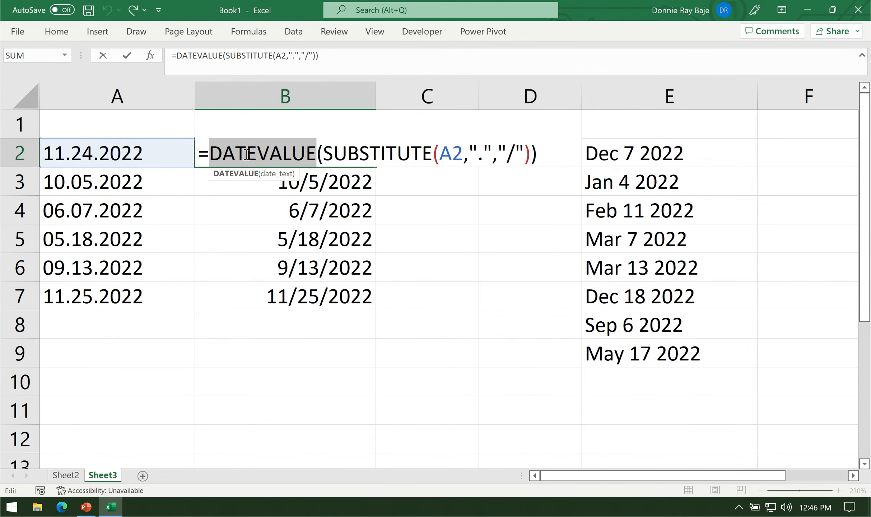
left_click(382, 150)
key("Return")
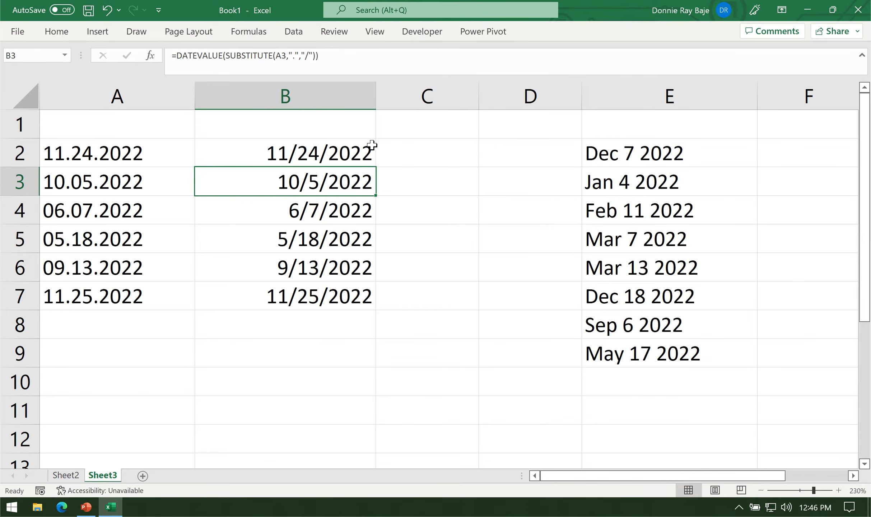
Narrow column B slightly and recheck the DATEVALUE formula in B2.
left_click_drag(377, 95, 355, 94)
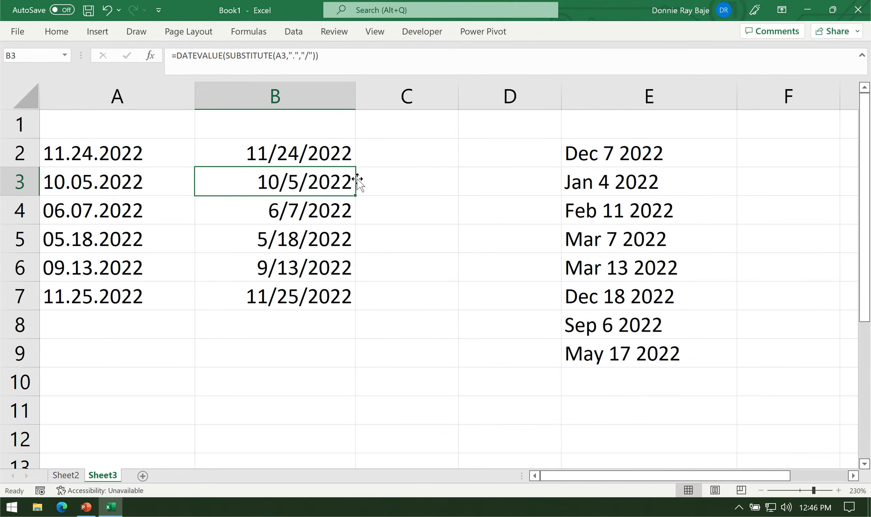
double_click(292, 154)
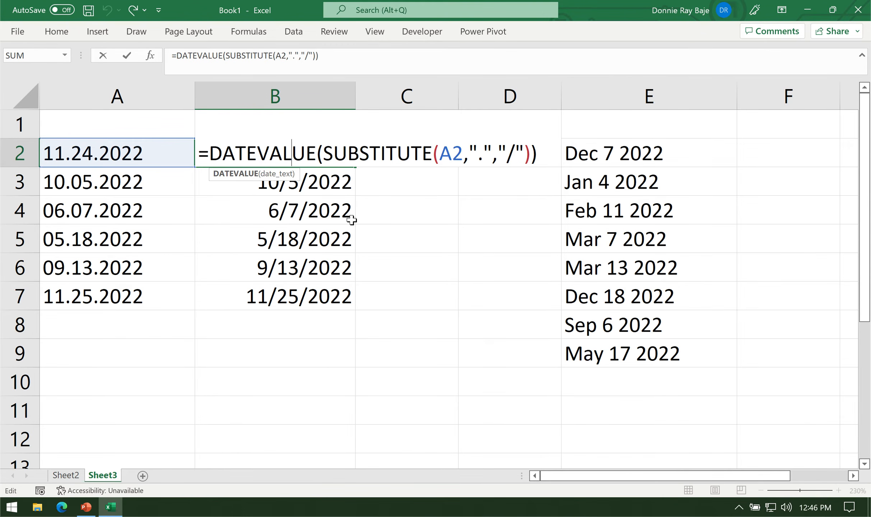
key("Return")
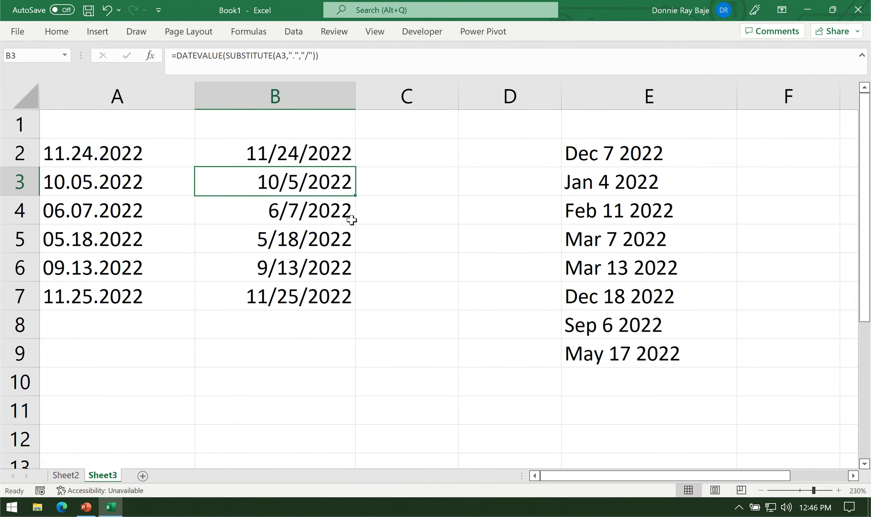
Bring the text dates in E2:E9 and the empty columns beside them into view and examine their month-name format.
key("Up")
key("Right")
key("Right")
key("Right")
key("Right")
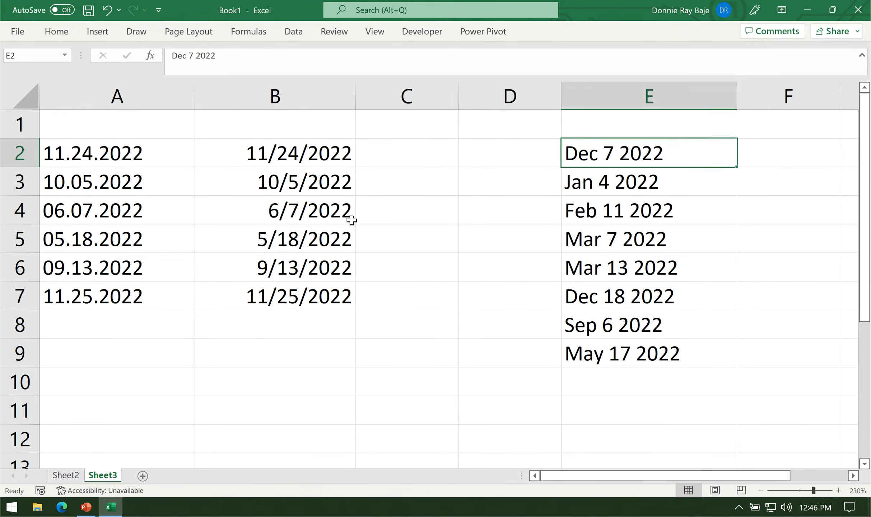
key("Right")
key("Right")
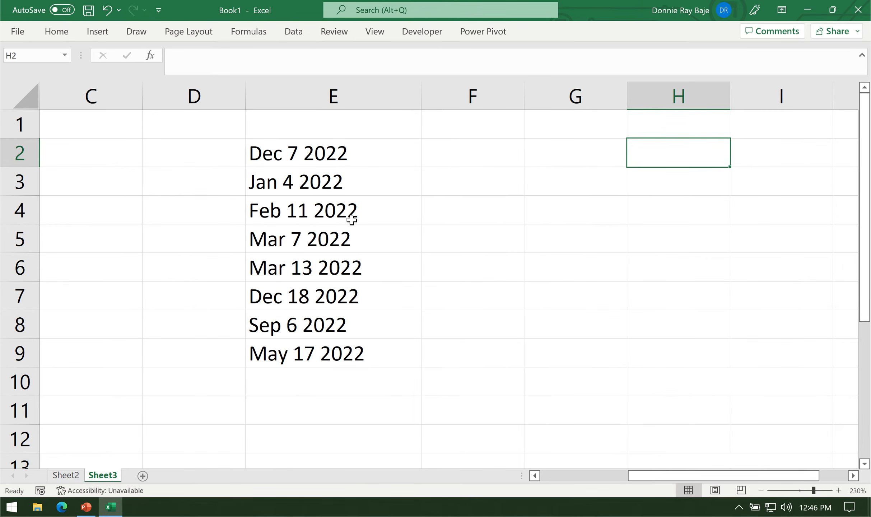
left_click(343, 162)
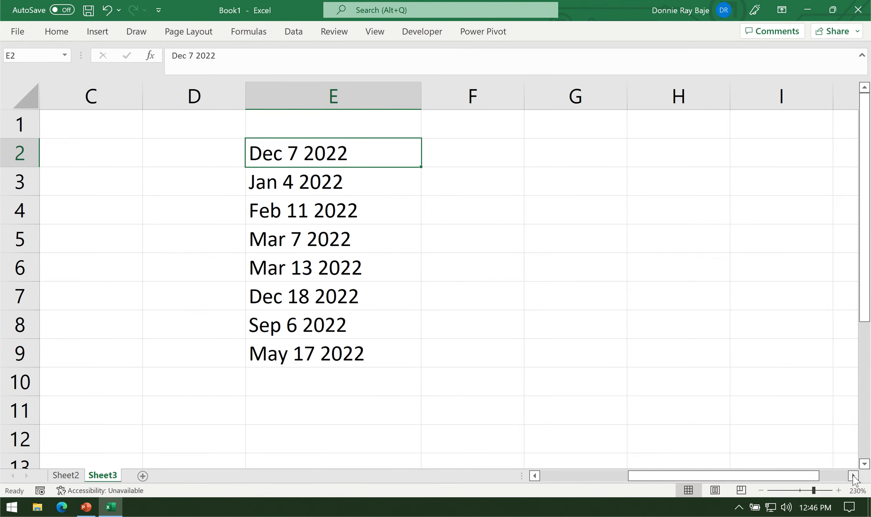
left_click(854, 476)
left_click(854, 476)
left_click(264, 148)
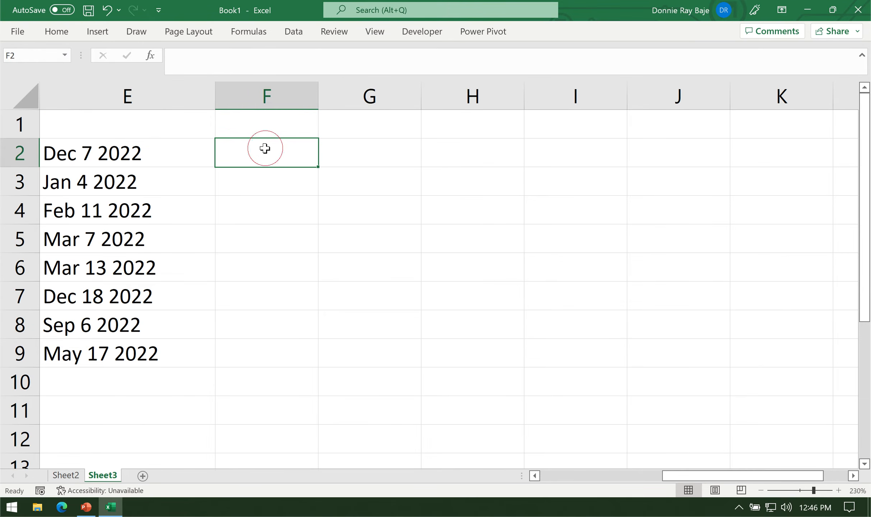
left_click_drag(80, 151, 98, 353)
left_click(61, 158)
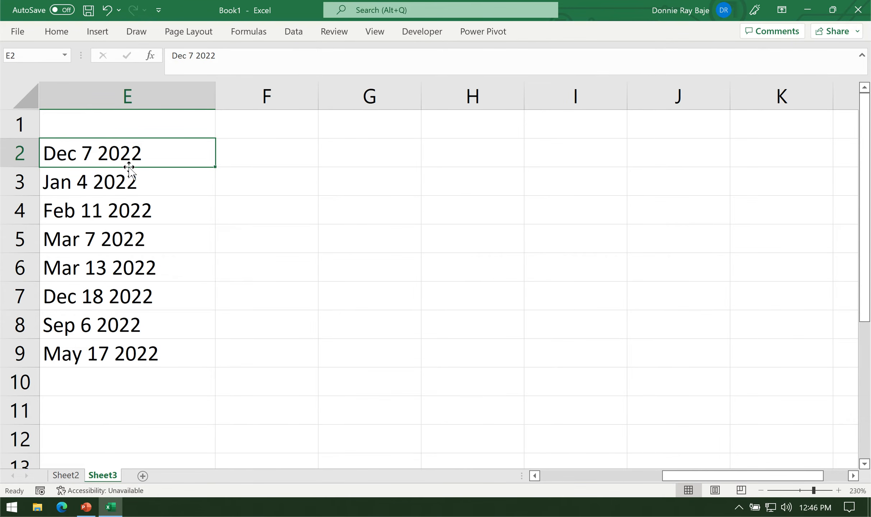
Extract the month abbreviation with =LEFT(E2,3) in F2 and fill the formula down to F9.
left_click(277, 162)
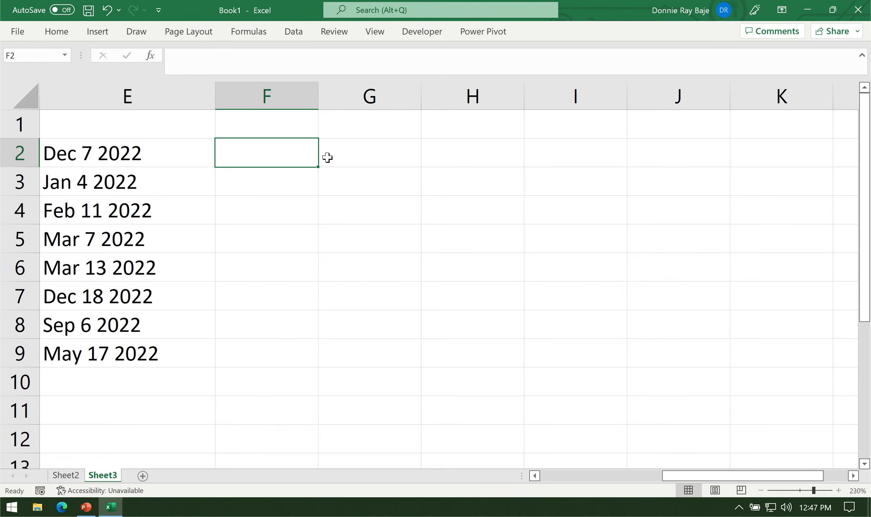
type("=")
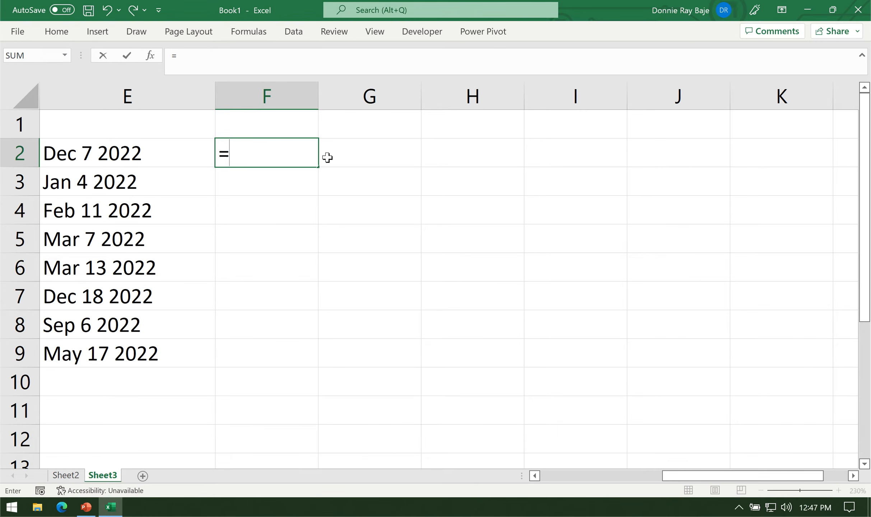
type("LEFT(")
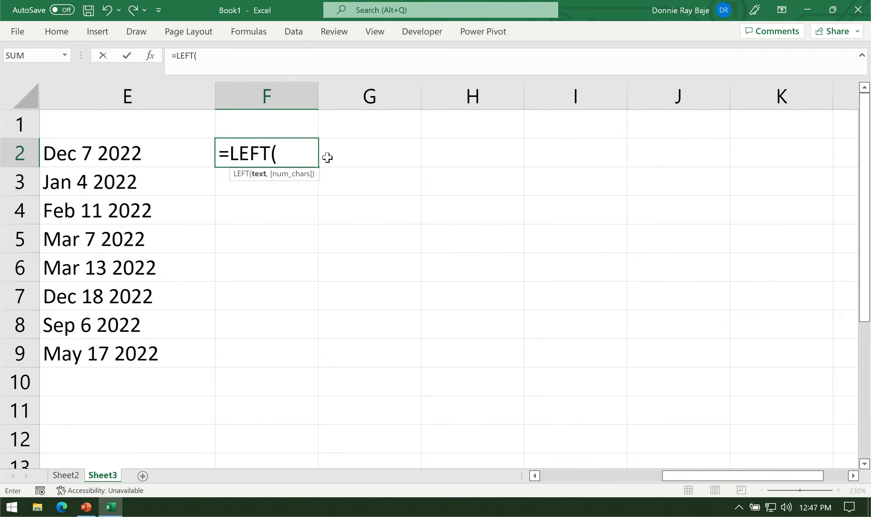
left_click(120, 154)
type(",3)")
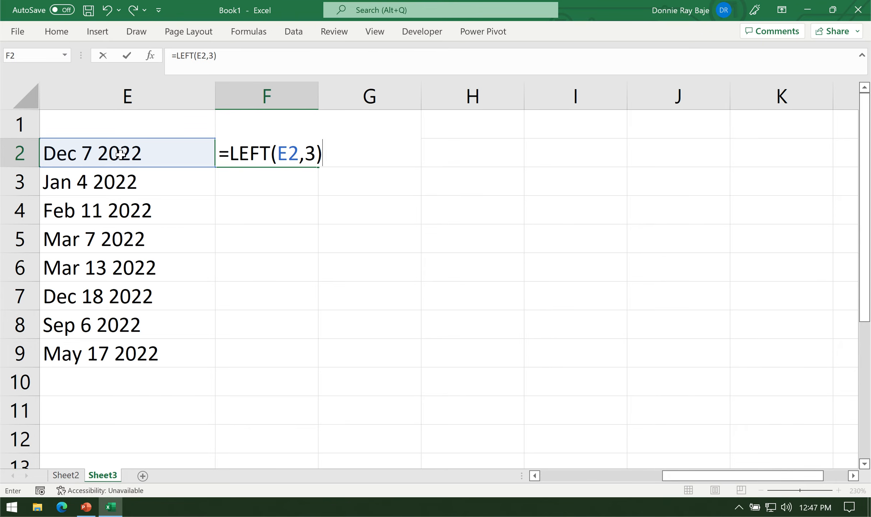
key("Return")
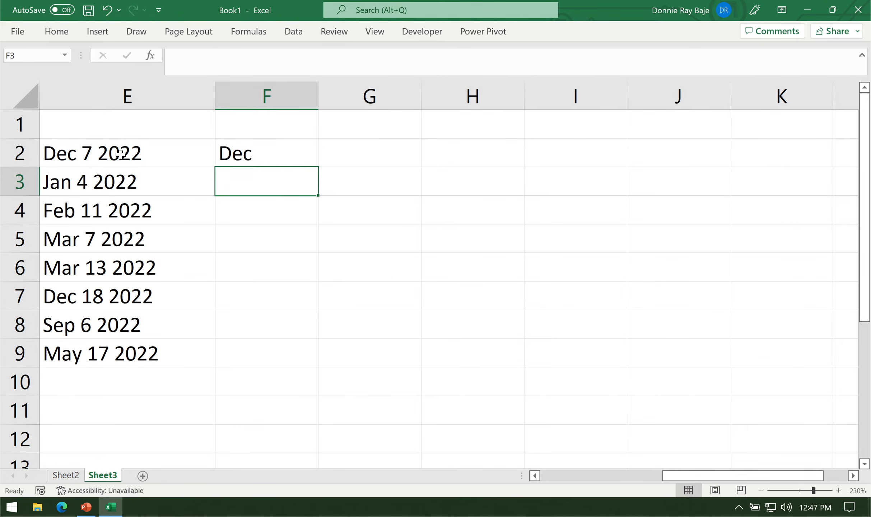
left_click(289, 163)
left_click_drag(320, 168, 286, 359)
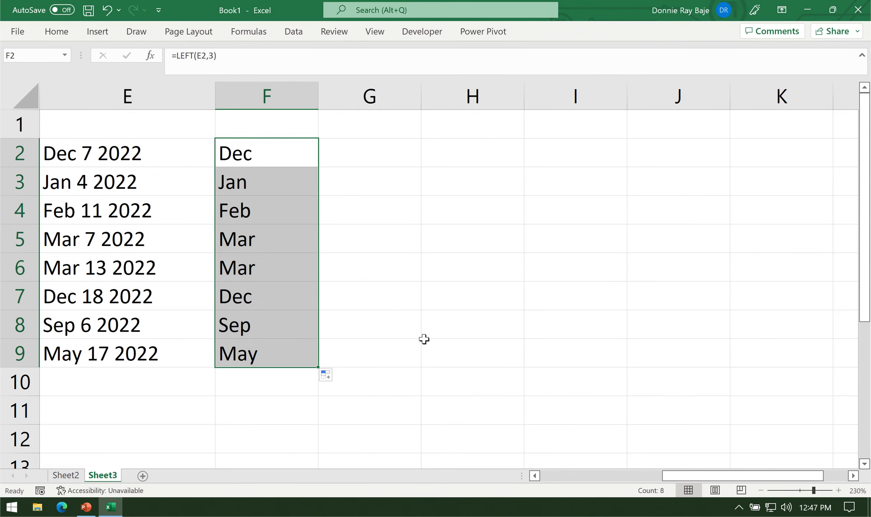
Wrap the LEFT expression in F2 in a SWITCH function and add the first pair, "Jan",1.
left_click(274, 154)
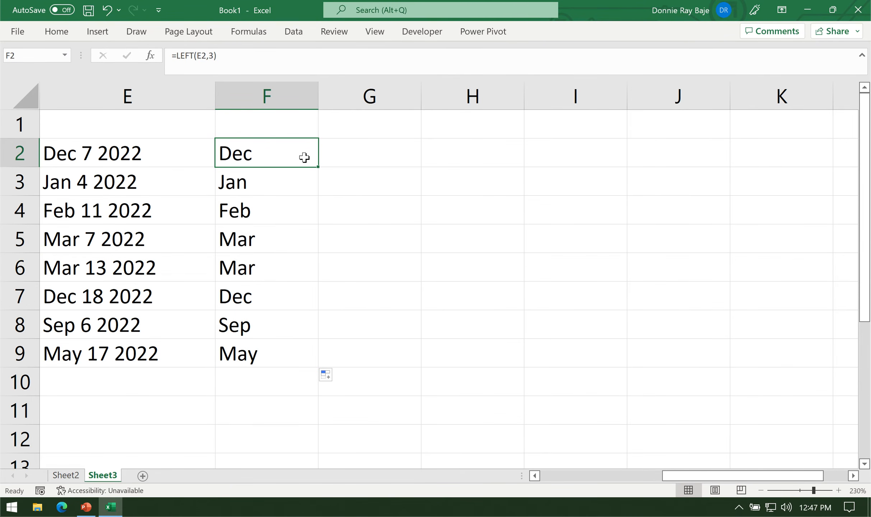
double_click(276, 159)
left_click(230, 154)
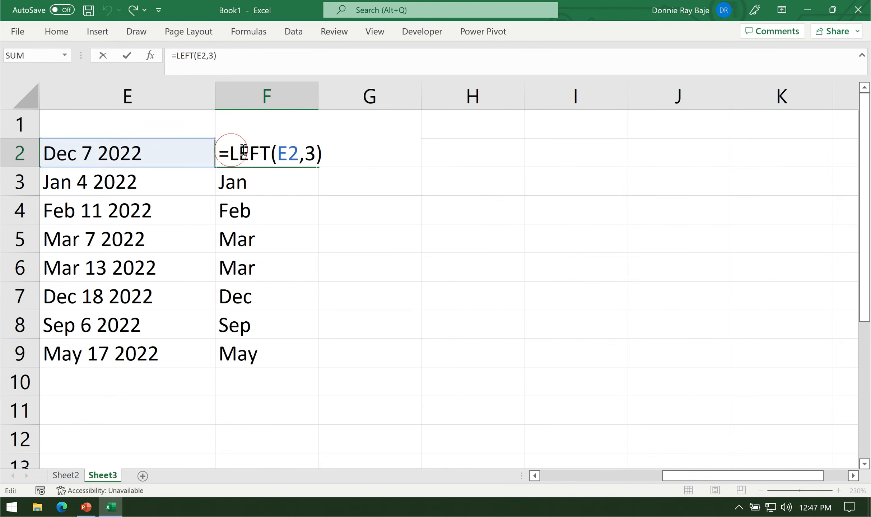
type("SWITCH(")
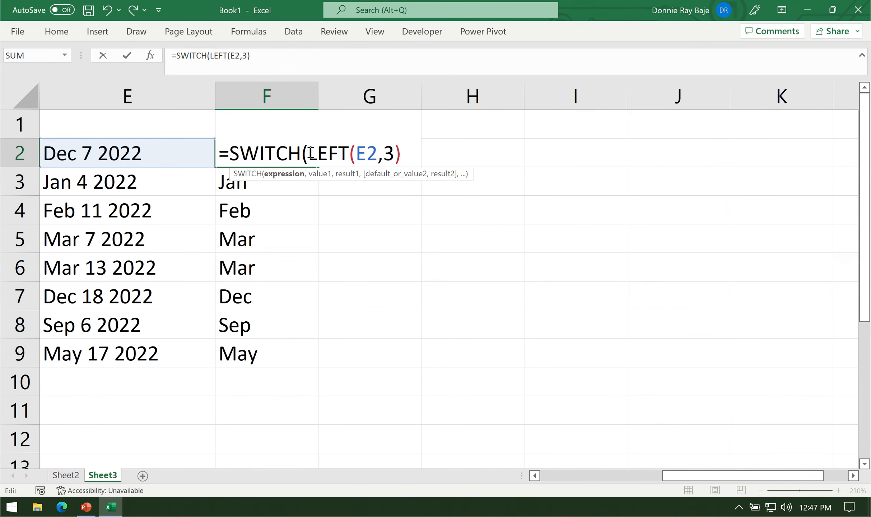
left_click_drag(310, 153, 449, 151)
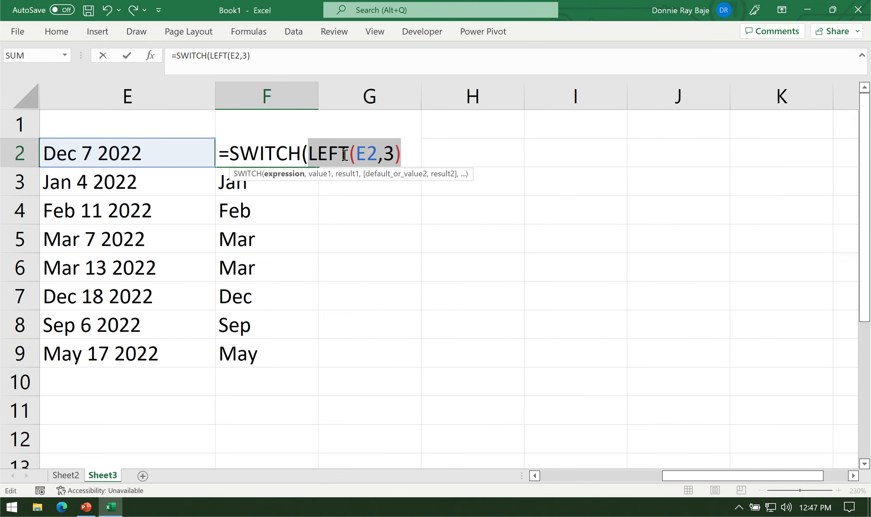
left_click_drag(316, 153, 457, 154)
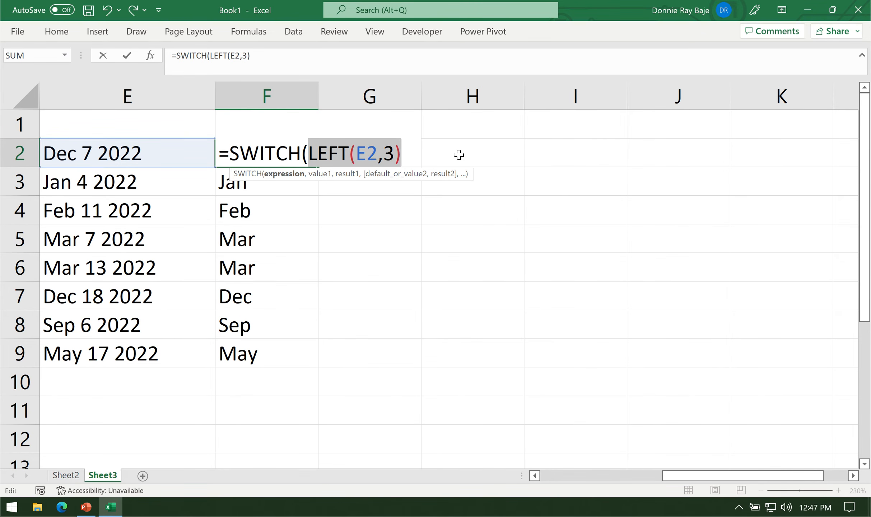
left_click(410, 155)
type(",\"Jan\",1")
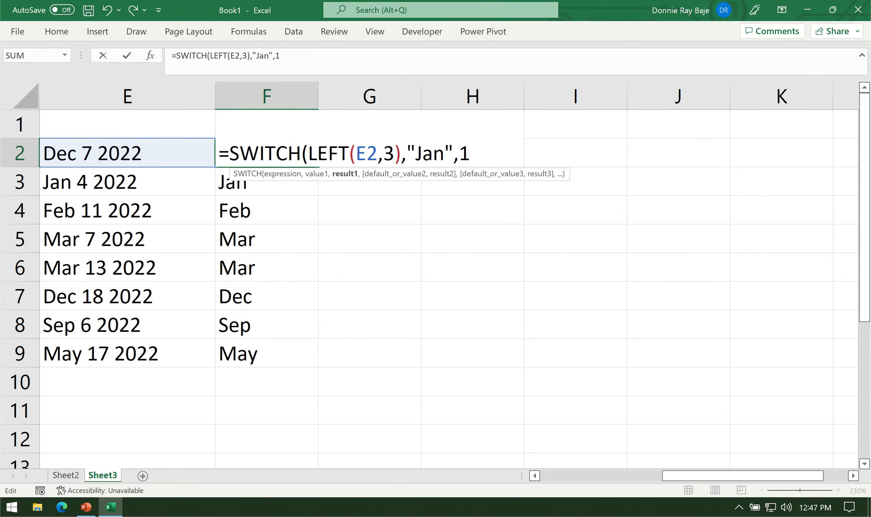
type(",\"Feb\"")
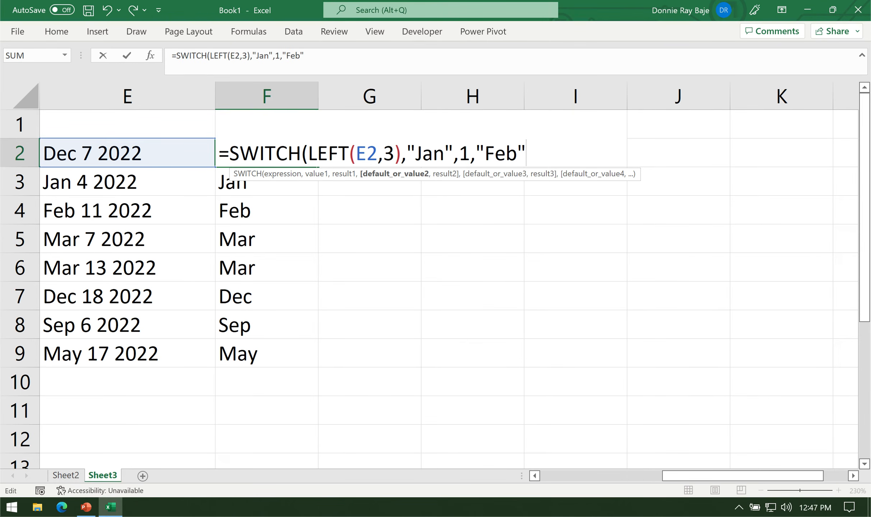
type(",2,")
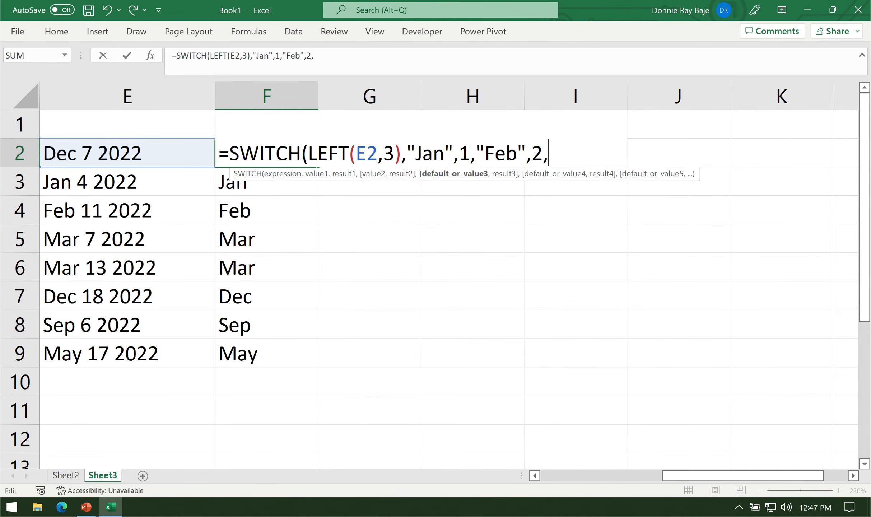
type("\"Mar\",")
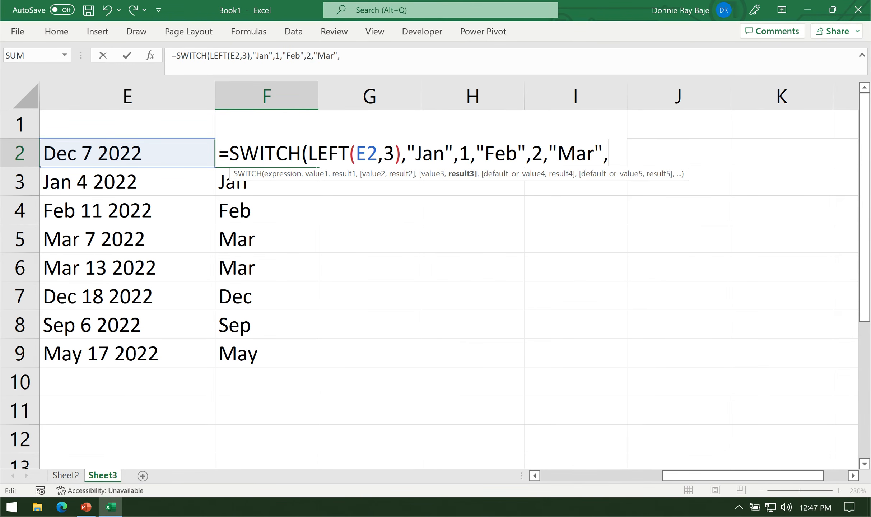
type("3,\"")
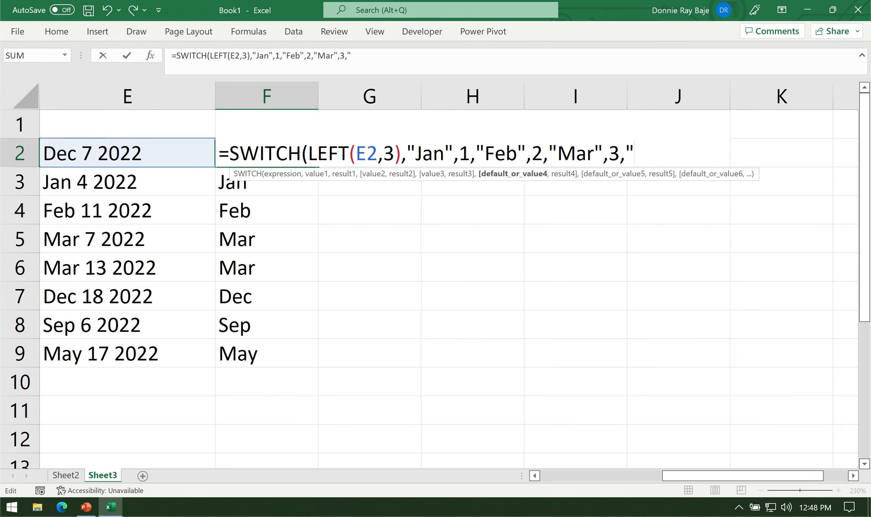
type("May\",5")
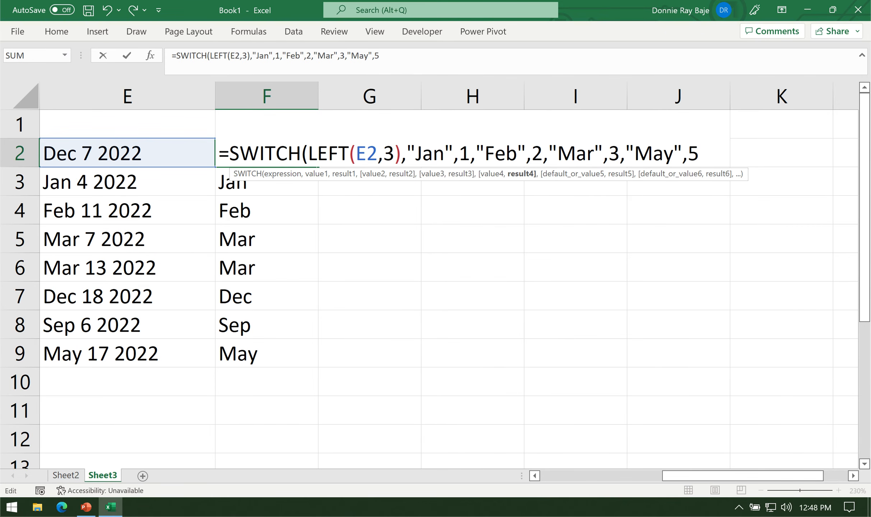
type(",")
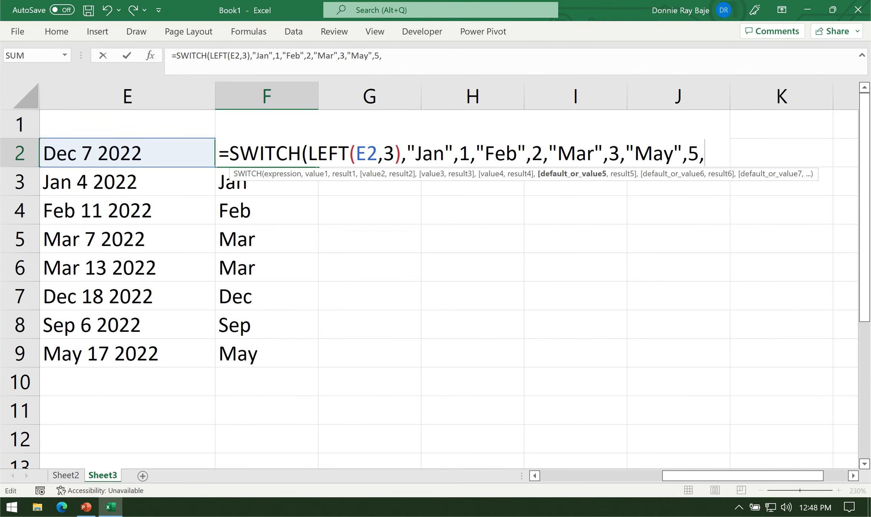
type("\"Sep\",")
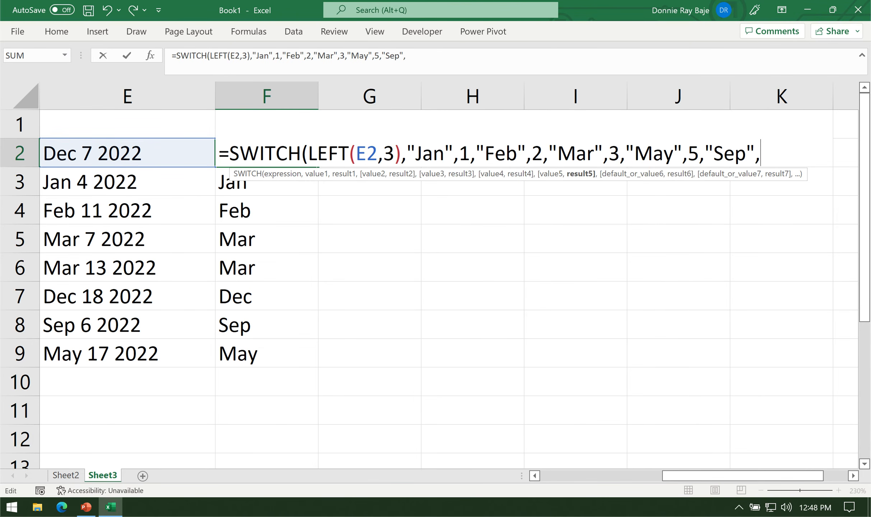
Complete the SWITCH formula in F2 with the pairs "Sep",9 and "Dec",12 and the closing parenthesis.
type("9,")
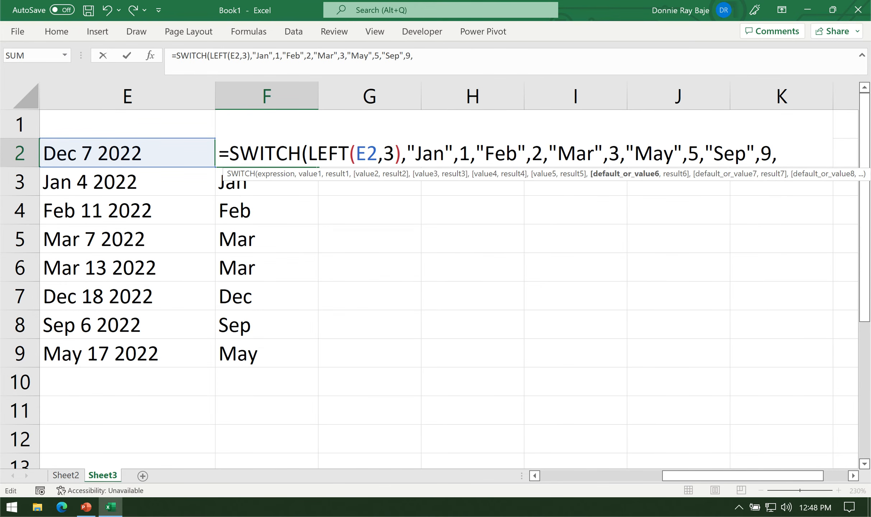
type("\"Dec\",12)")
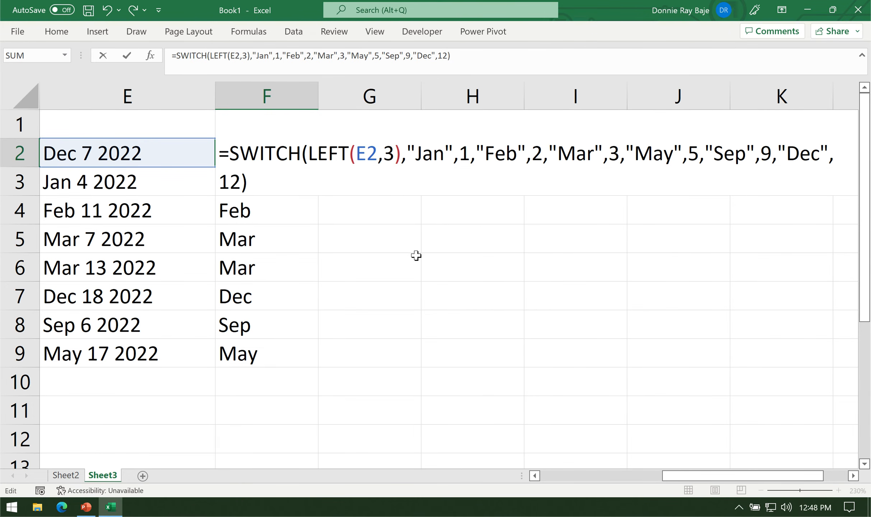
Review the expression, value and result arguments of the SWITCH formula in F2.
left_click(311, 155)
left_click_drag(311, 155, 401, 155)
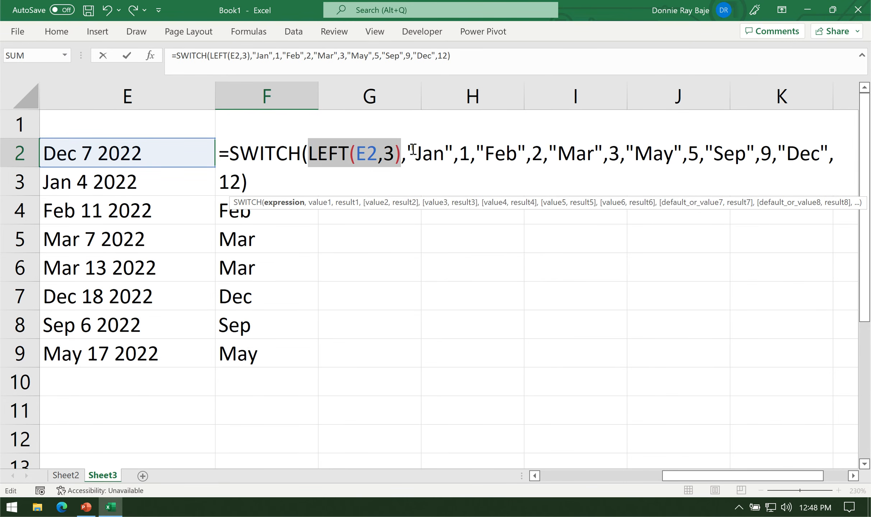
left_click_drag(407, 152, 455, 152)
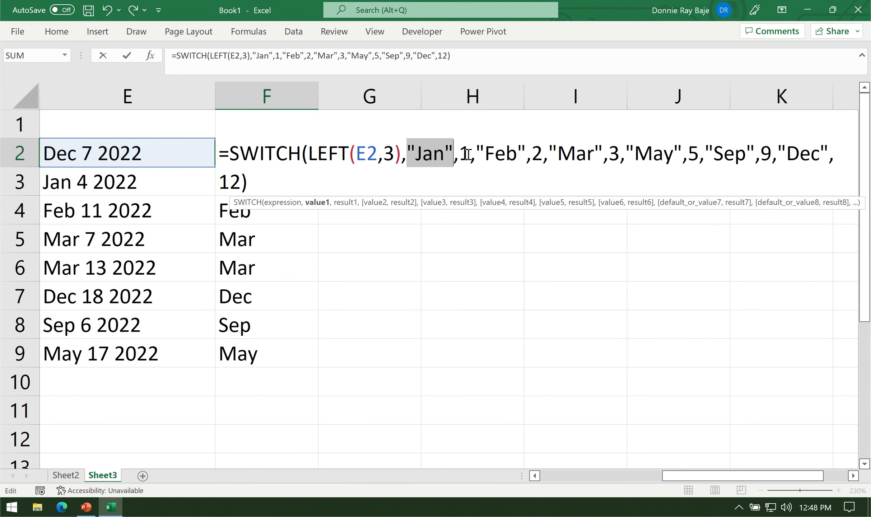
double_click(466, 154)
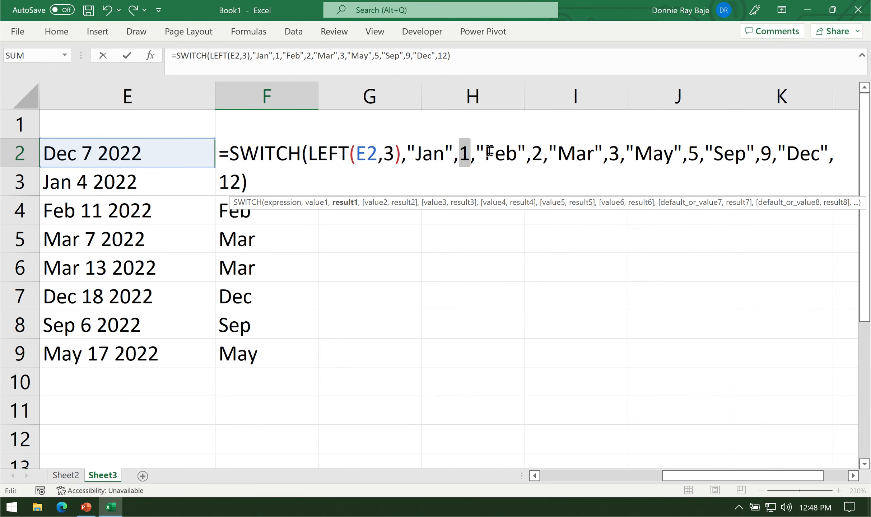
left_click_drag(484, 153, 526, 152)
left_click(543, 153)
left_click(594, 153)
Commit the SWITCH formula in F2 and fill it down to F9.
key("Return")
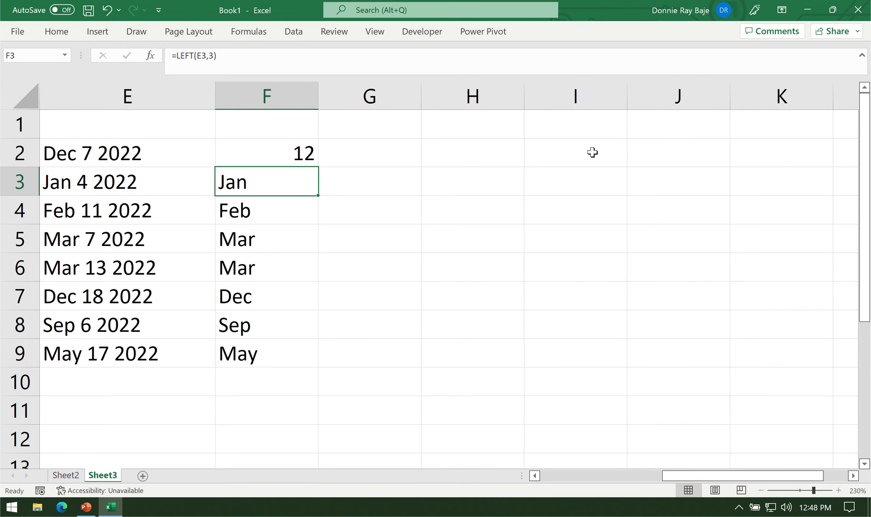
left_click(315, 161)
double_click(316, 168)
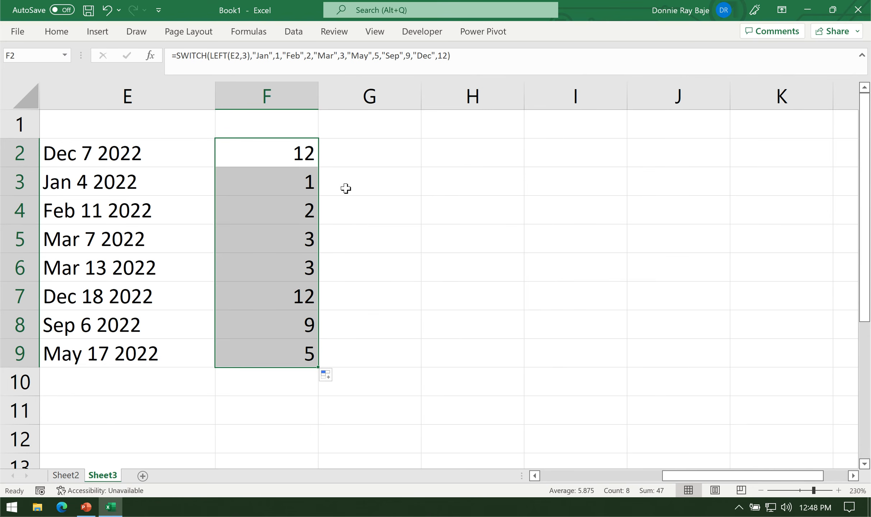
left_click(275, 154)
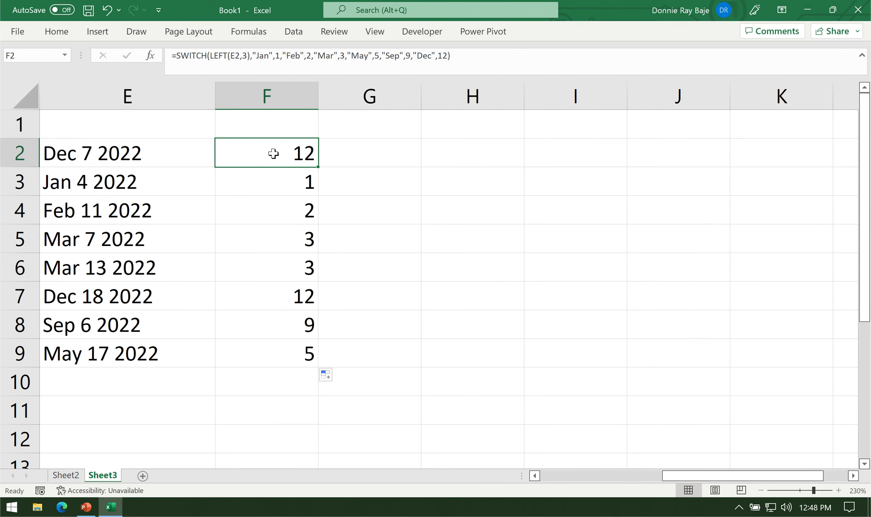
Enter the formula =DATE(2022,1,23) in G2 and widen column G.
left_click(384, 153)
type("=DATE")
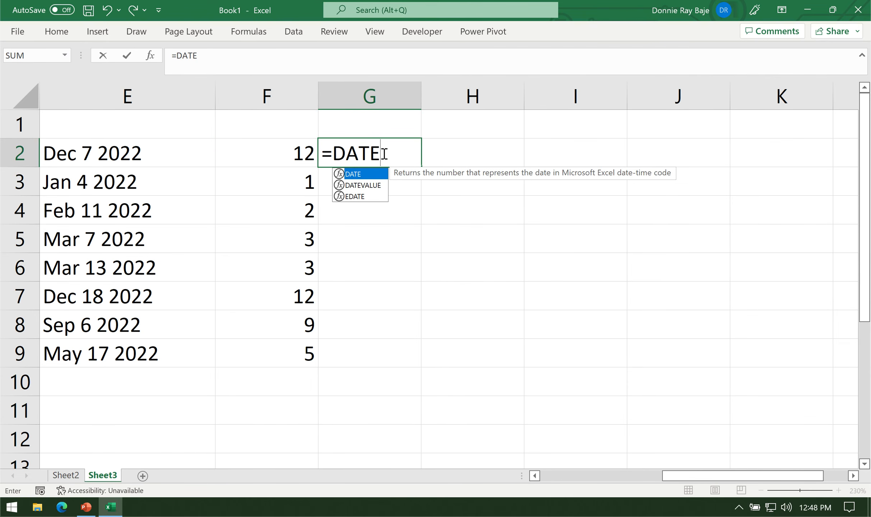
type("(")
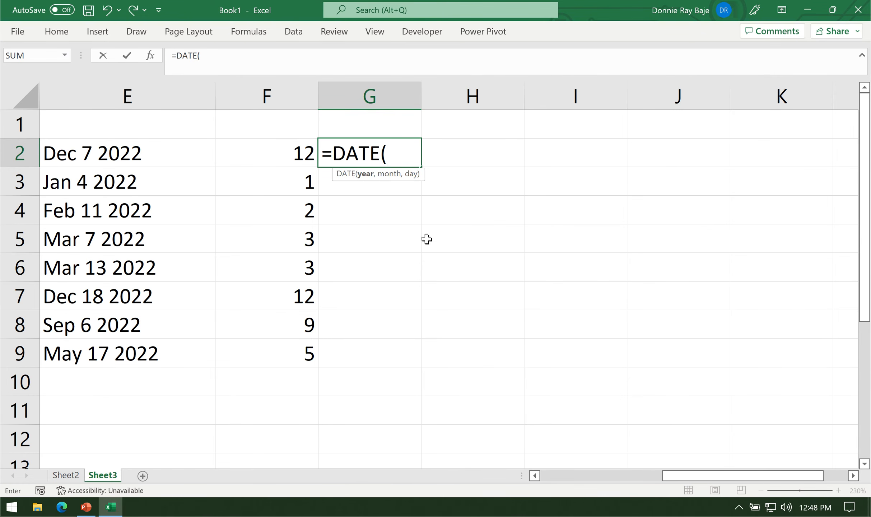
type("2022,1,23)")
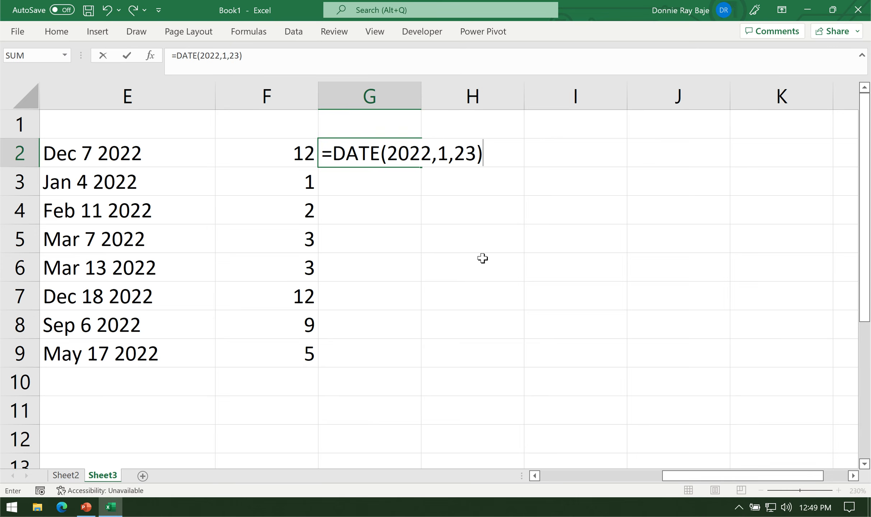
key("Return")
double_click(422, 97)
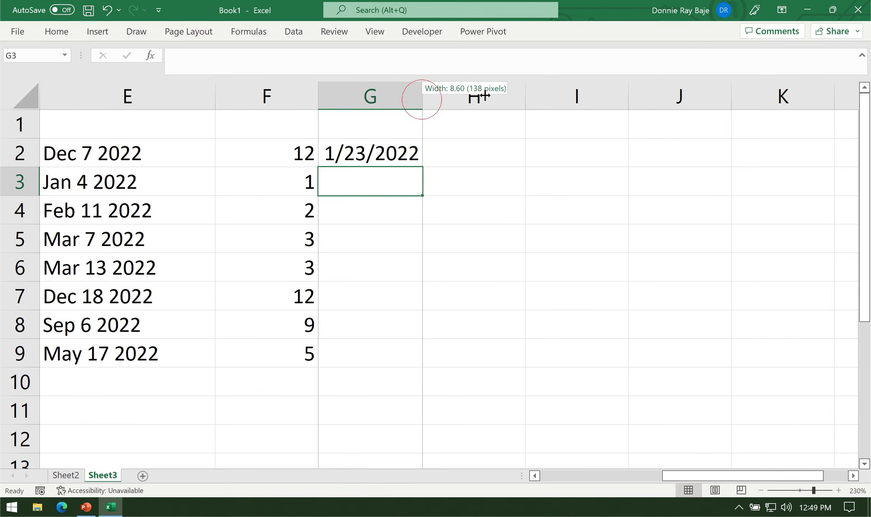
Review the year, month and day arguments of the DATE formula in G2.
double_click(420, 154)
left_click(368, 152)
double_click(409, 154)
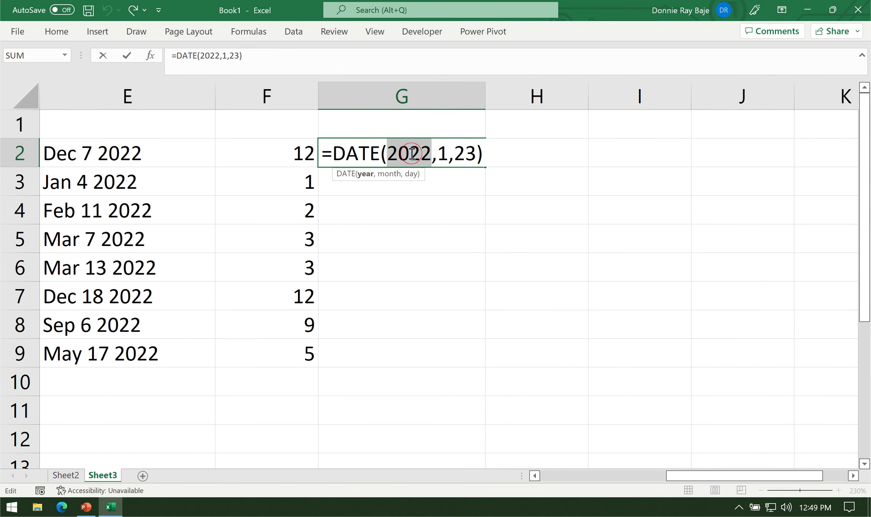
left_click(443, 154)
left_click(479, 160)
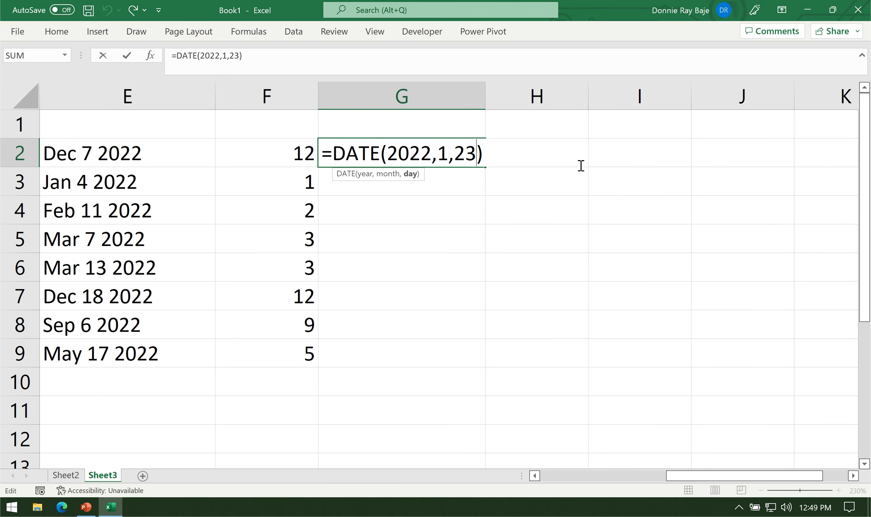
key("Return")
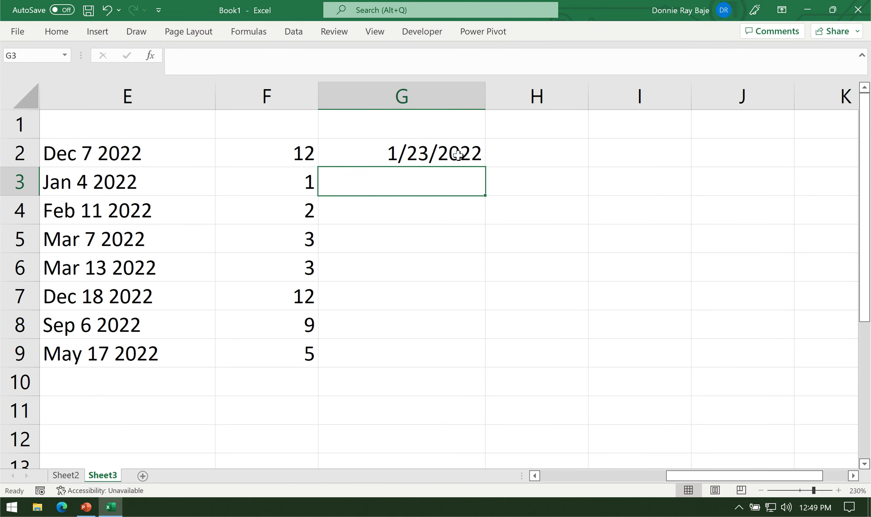
Widen column G to more than double its width so a longer formula fits in G2.
left_click(457, 154)
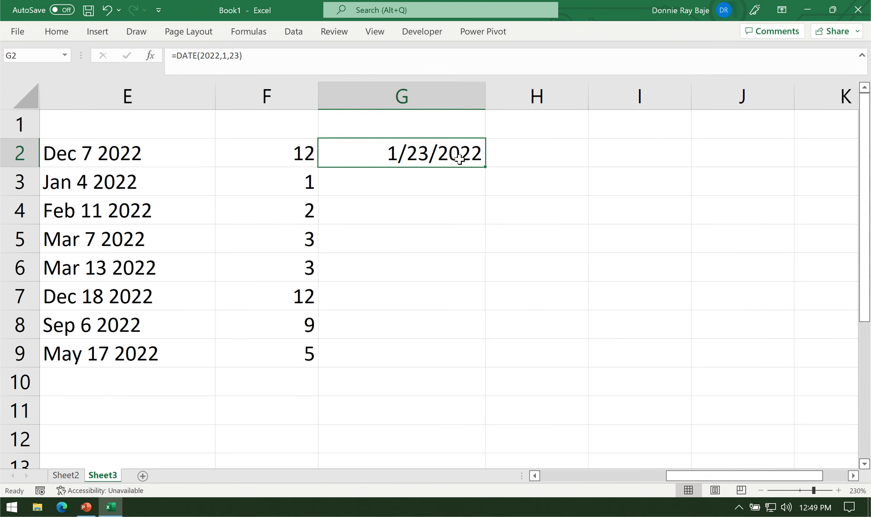
double_click(455, 155)
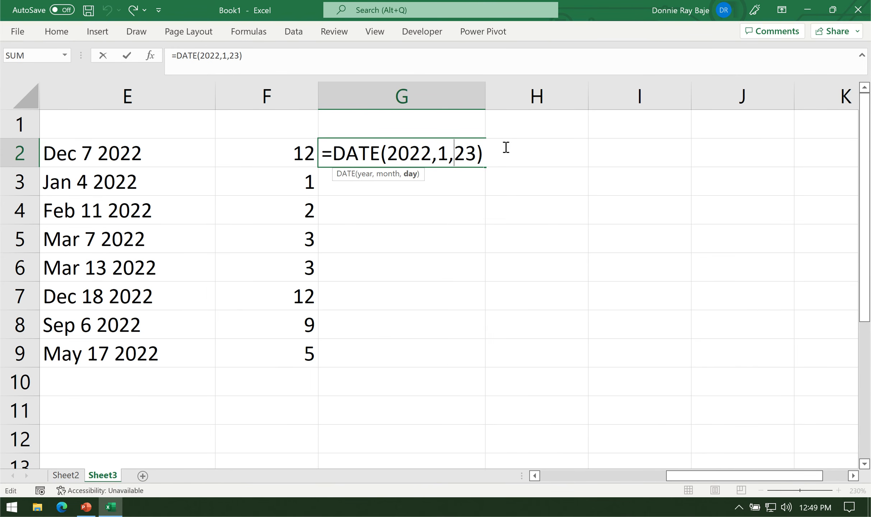
key("Escape")
left_click_drag(485, 101, 700, 105)
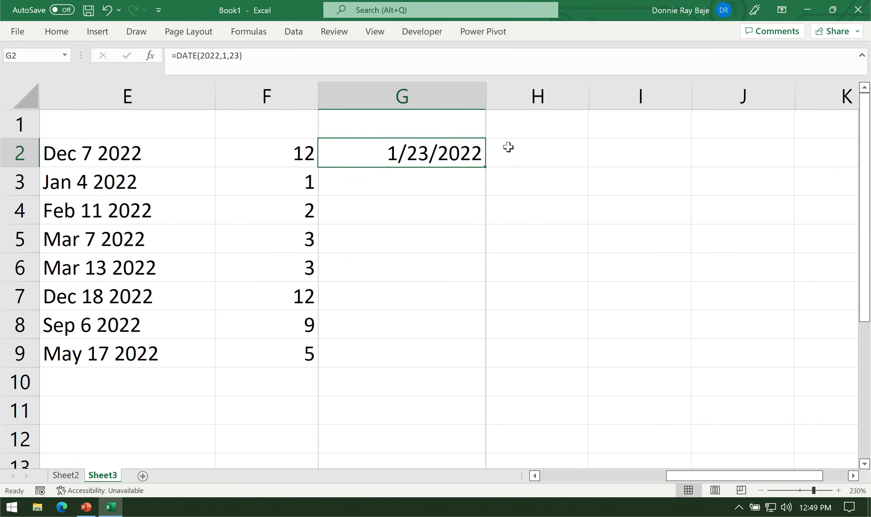
Replace the year argument of the DATE formula in G2 with RIGHT(E2,4).
double_click(488, 152)
double_click(410, 153)
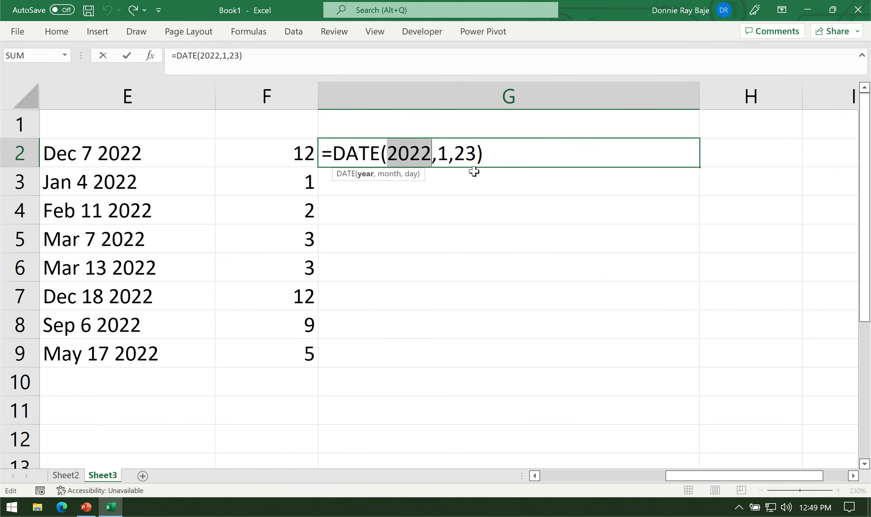
key("BackSpace")
type("RIGHT(")
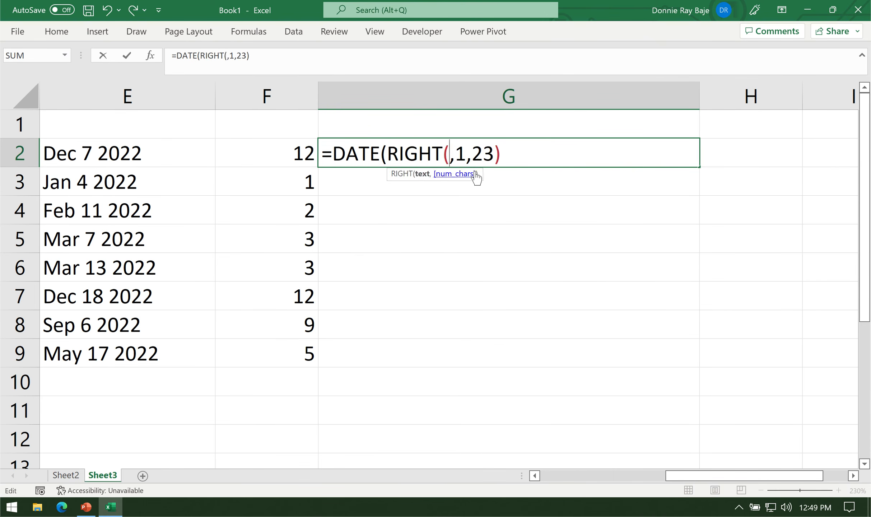
left_click(133, 157)
type(",4)")
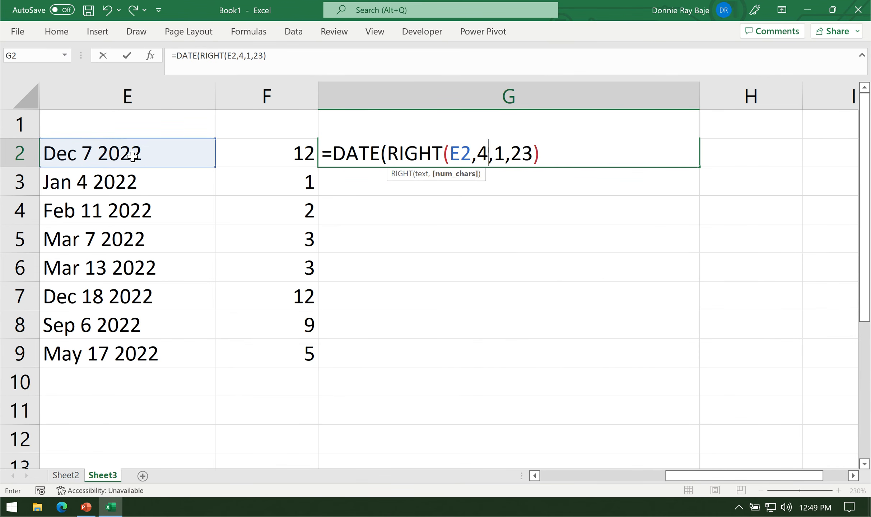
left_click_drag(387, 153, 495, 152)
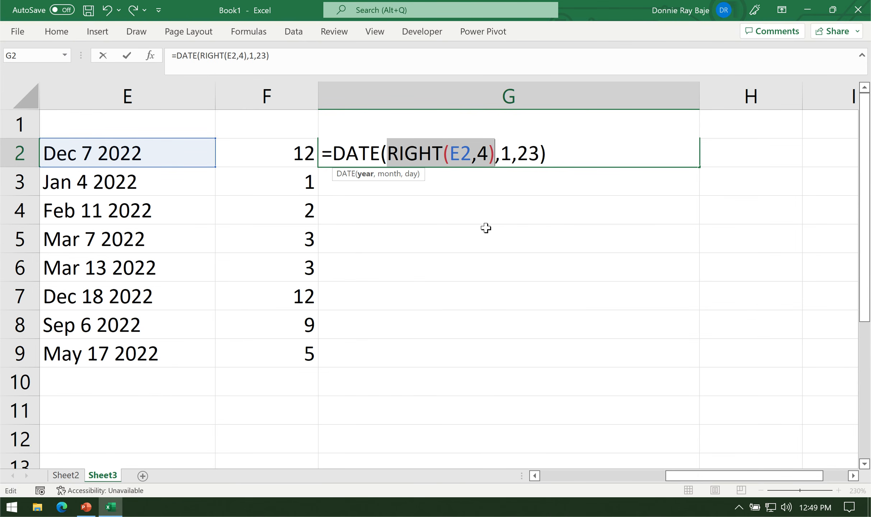
Replace the month argument of the DATE formula in G2 with a reference to F2.
double_click(509, 153)
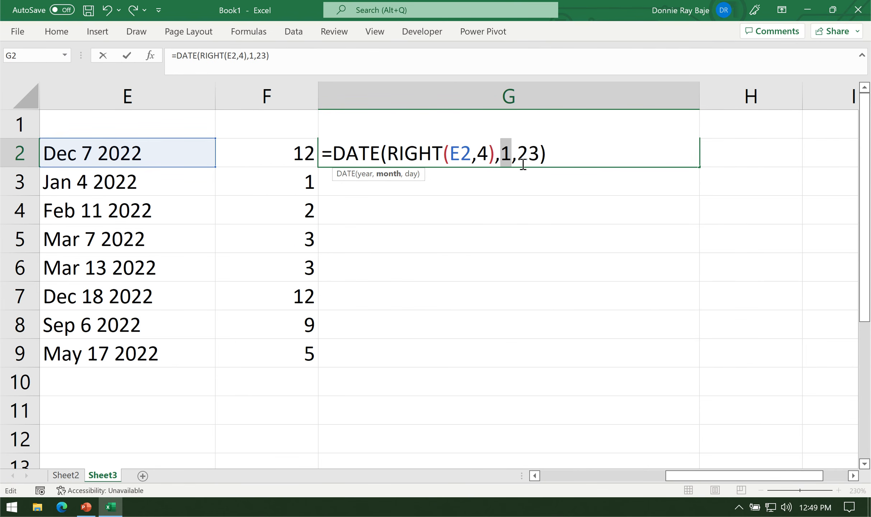
key("BackSpace")
left_click(268, 158)
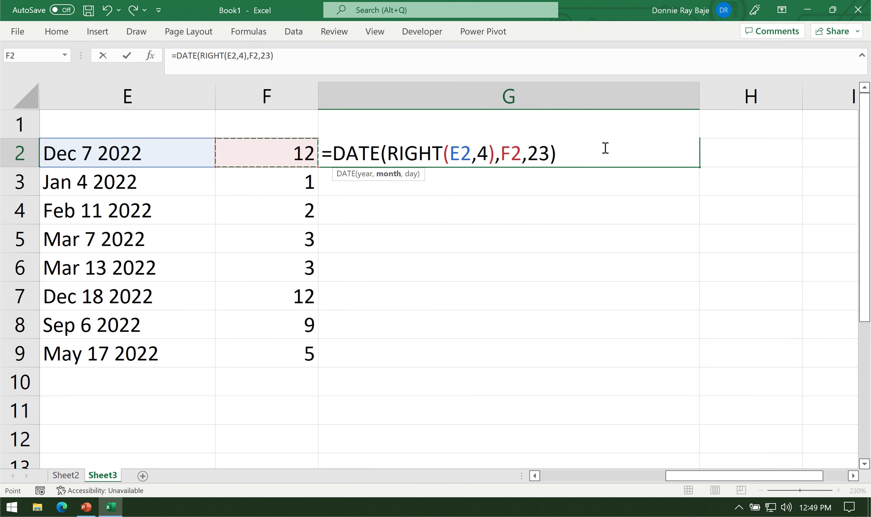
Replace the day argument of the DATE formula in G2 with MID(E2,5,2).
double_click(534, 154)
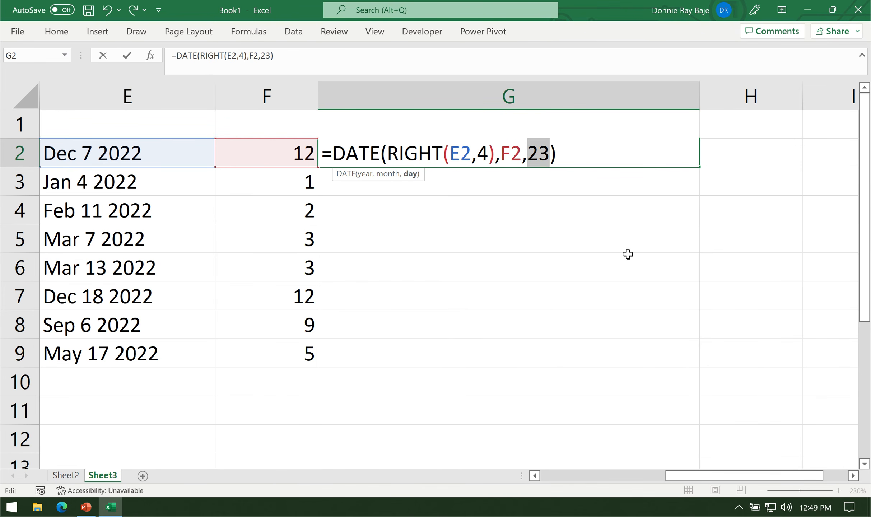
type("MID()")
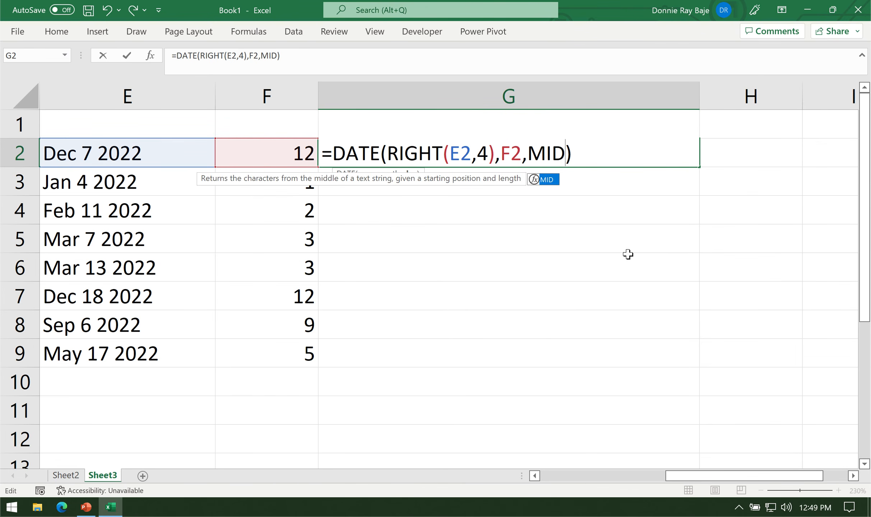
key("Left")
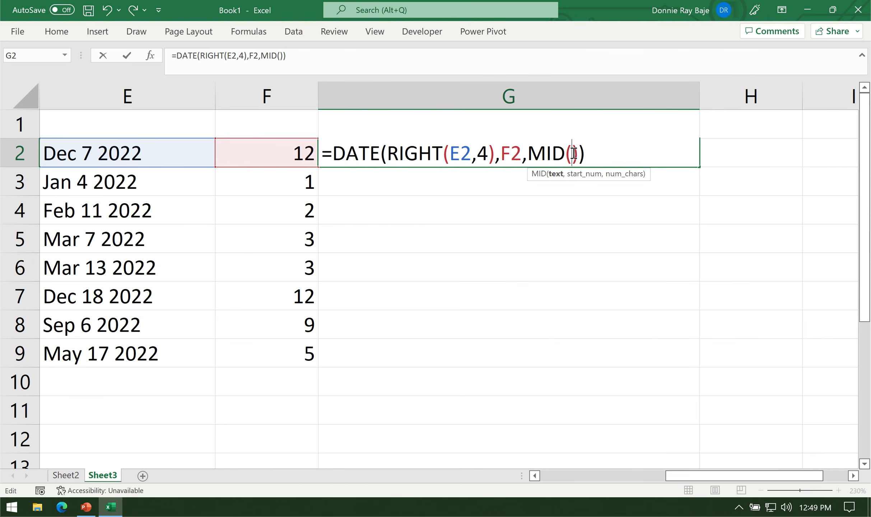
left_click(131, 153)
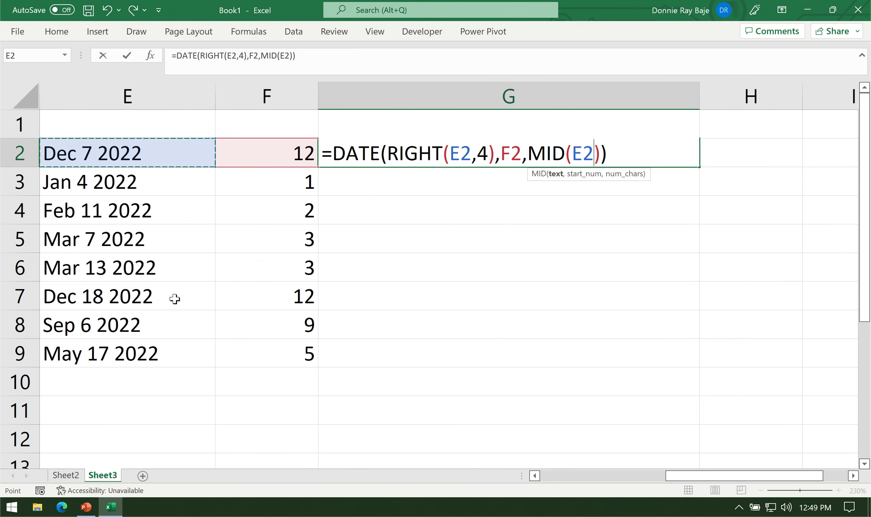
type(",")
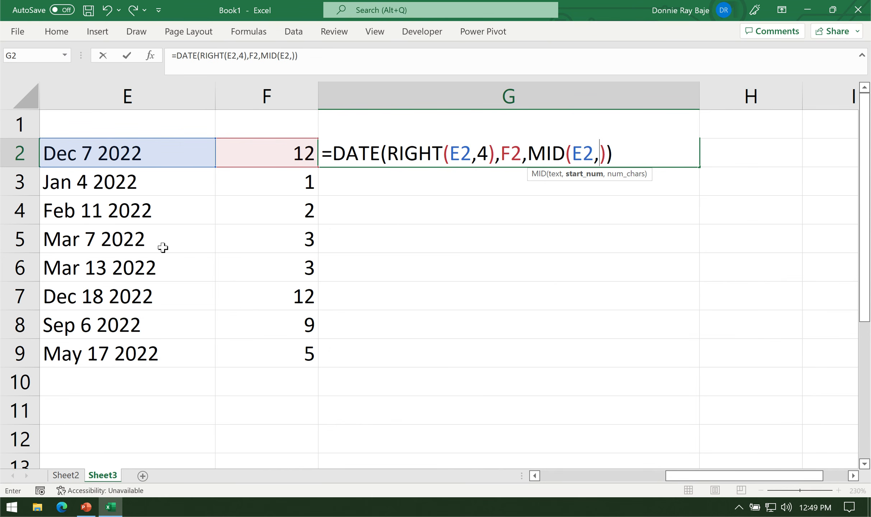
type("5,")
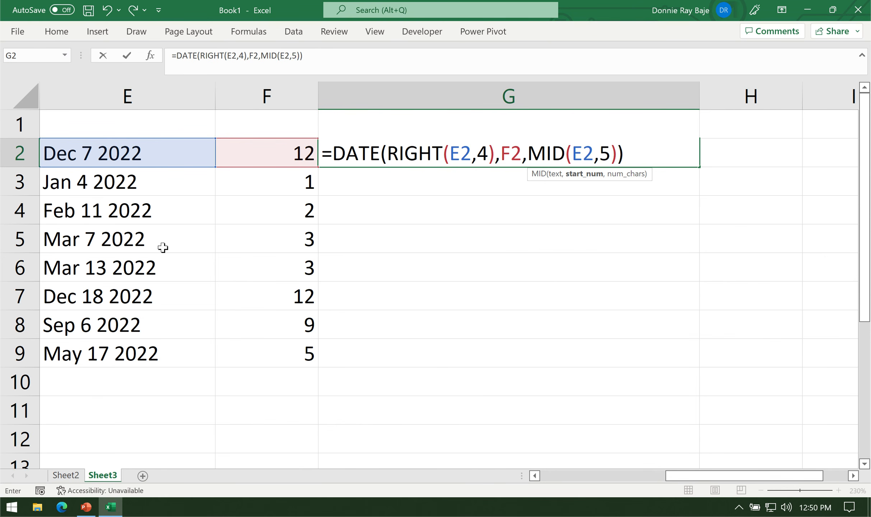
type("2")
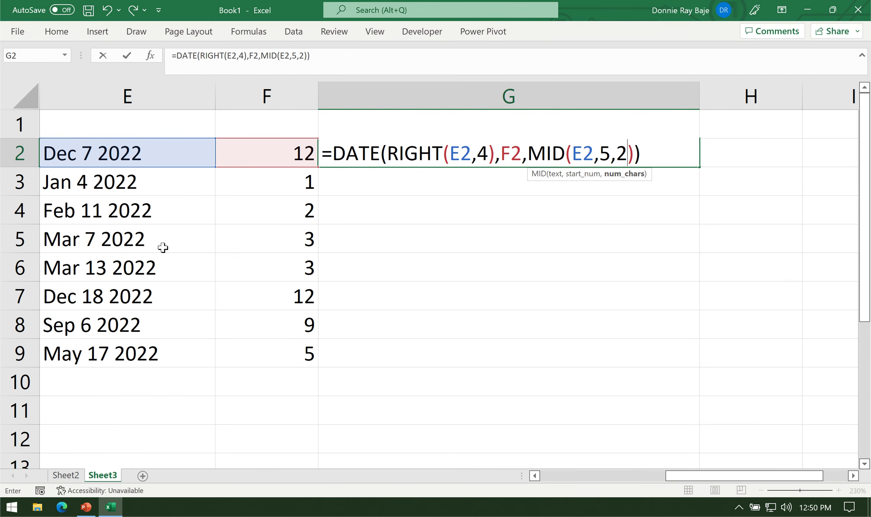
Check the MID arguments, commit the DATE formula in G2 and fill it down to G9.
double_click(606, 158)
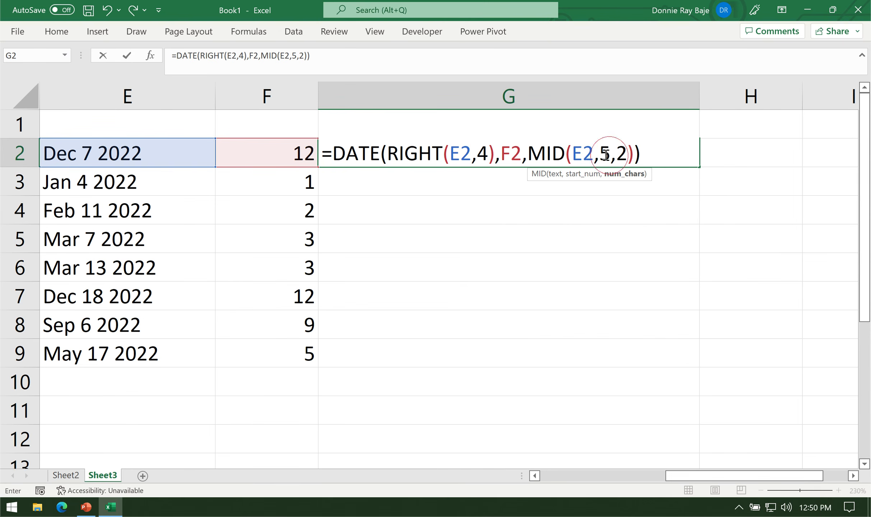
left_click(629, 150)
left_click(633, 152)
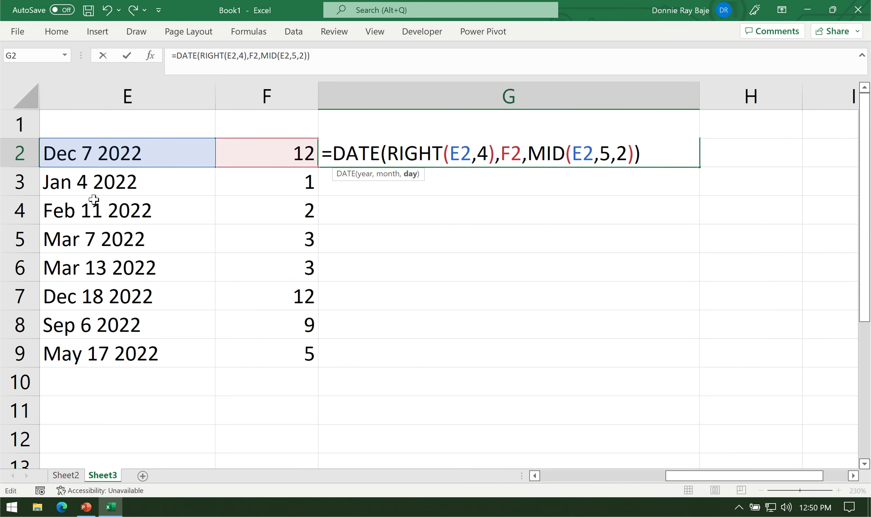
left_click(651, 153)
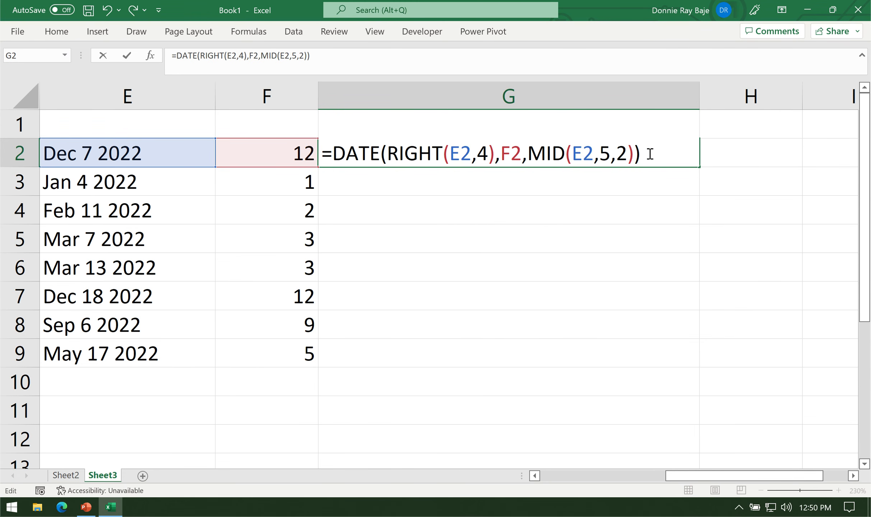
key("Return")
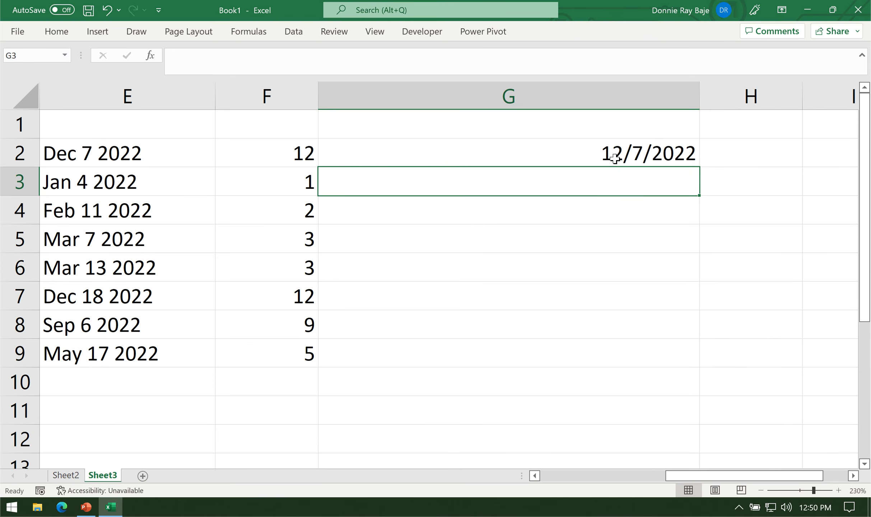
left_click(657, 162)
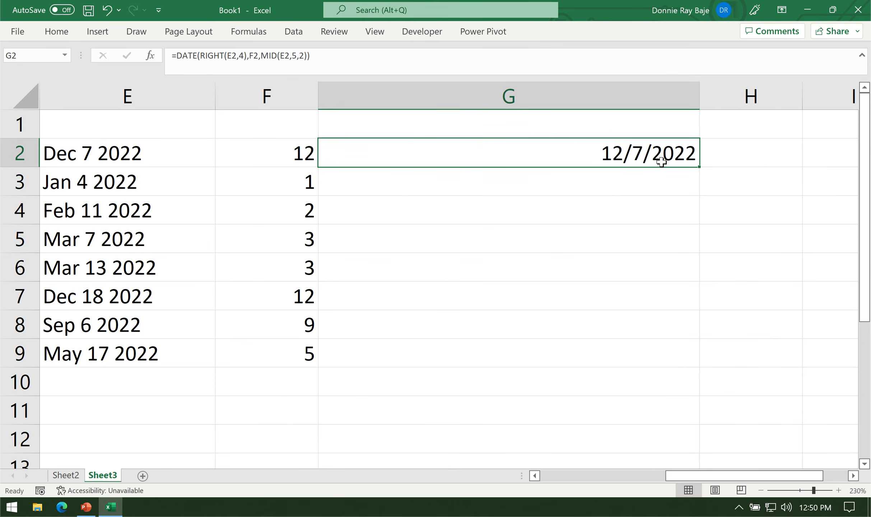
double_click(704, 163)
Review the year, month and day arguments of the DATE formula in G2 and the SWITCH formula in F2 that supplies the month.
left_click(636, 153)
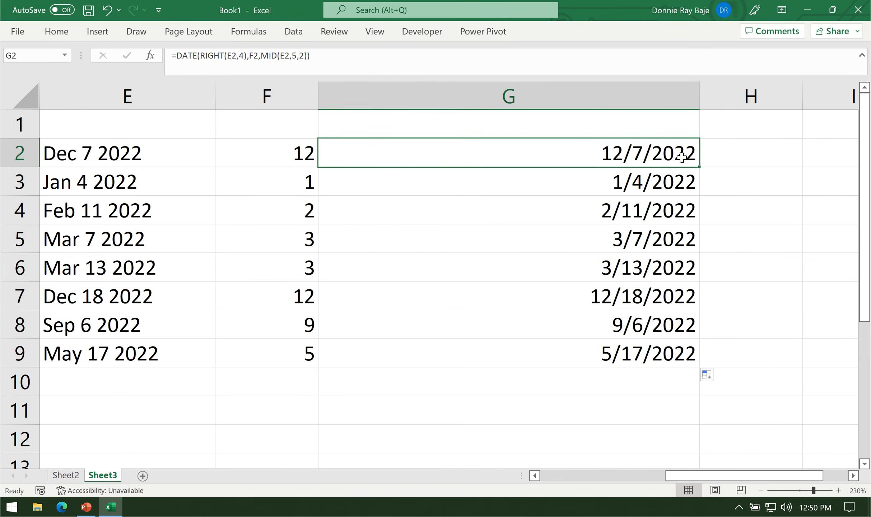
double_click(620, 152)
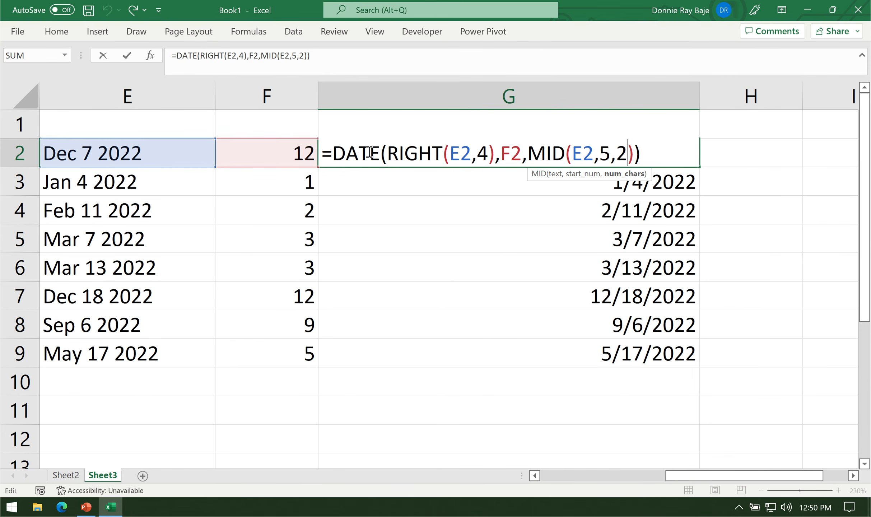
left_click_drag(387, 154, 493, 151)
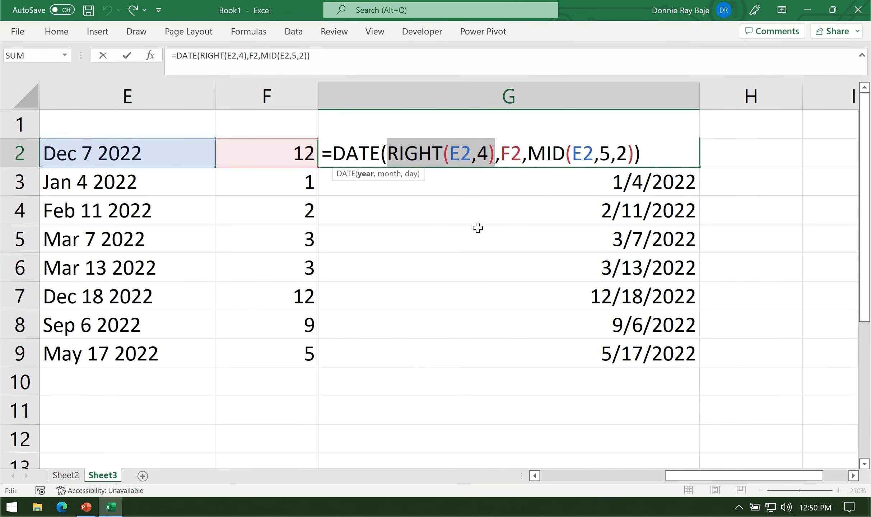
double_click(513, 154)
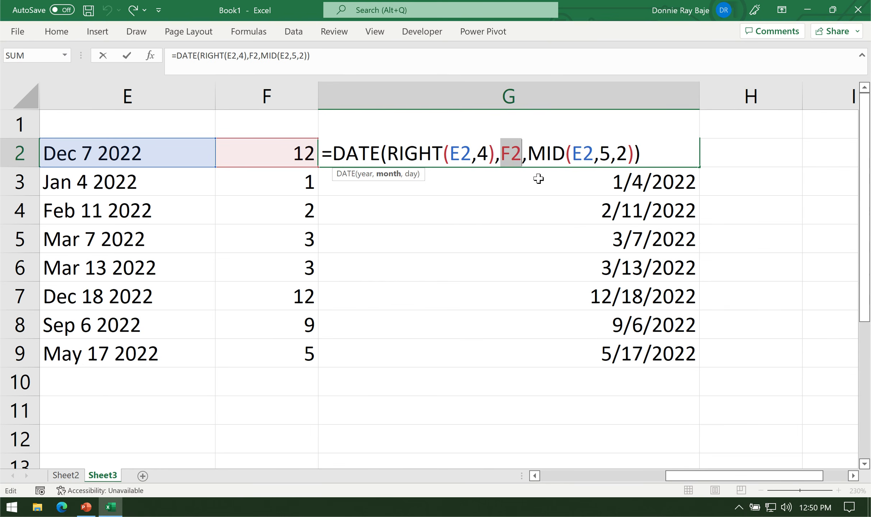
key("Return")
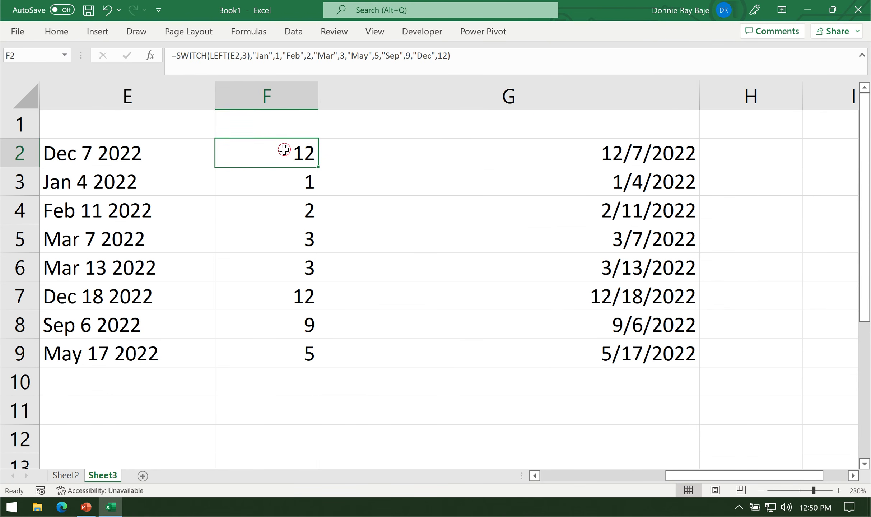
double_click(285, 153)
key("Return")
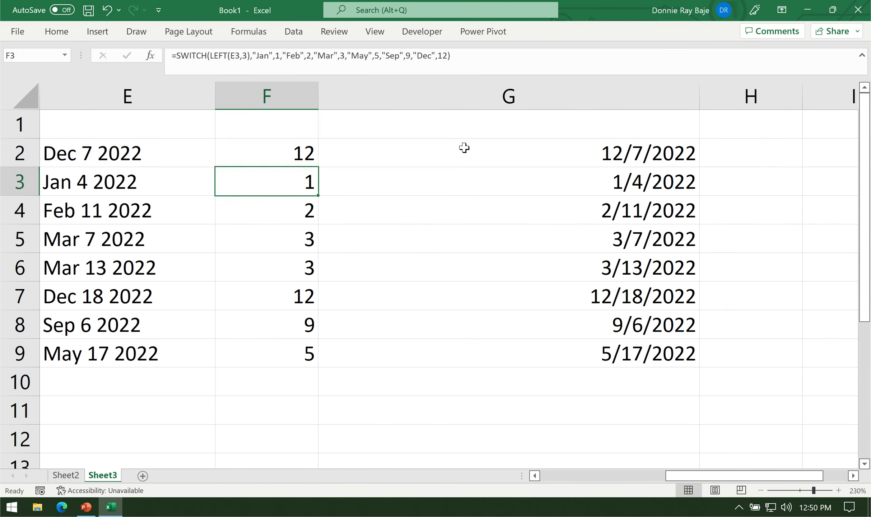
double_click(471, 151)
left_click_drag(535, 150, 634, 151)
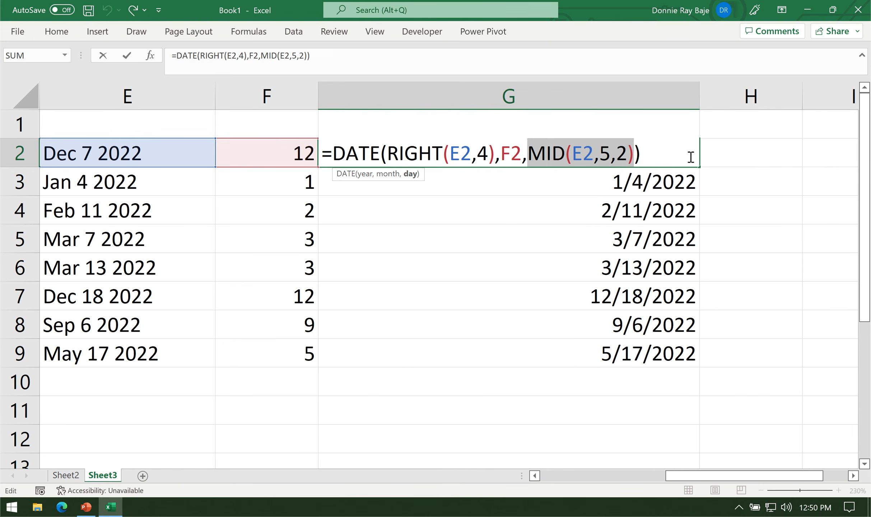
key("Return")
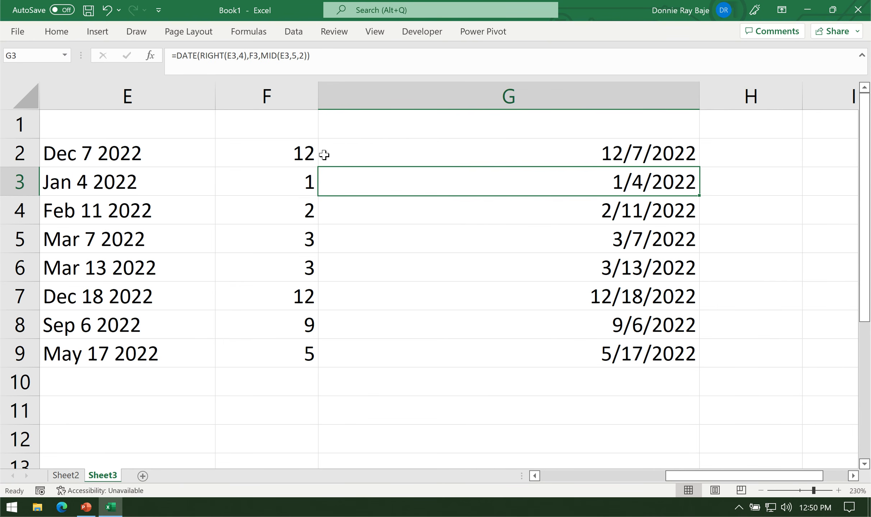
Inspect the contents of G2, F2 and E2, followed by the converted date in B2.
left_click(369, 149)
left_click(291, 149)
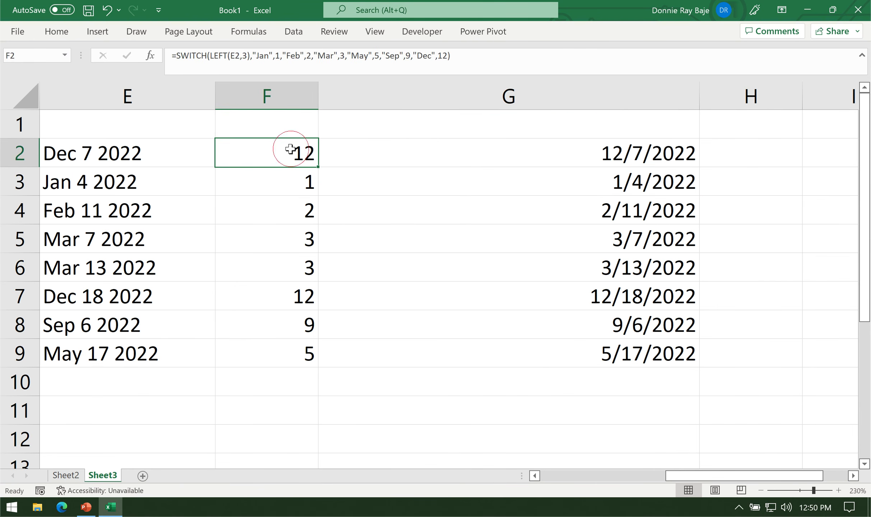
left_click(168, 153)
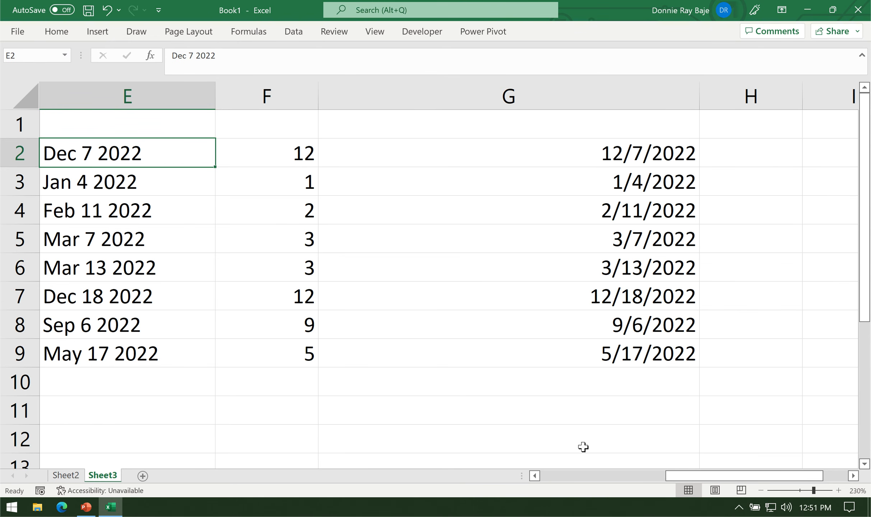
left_click(570, 477)
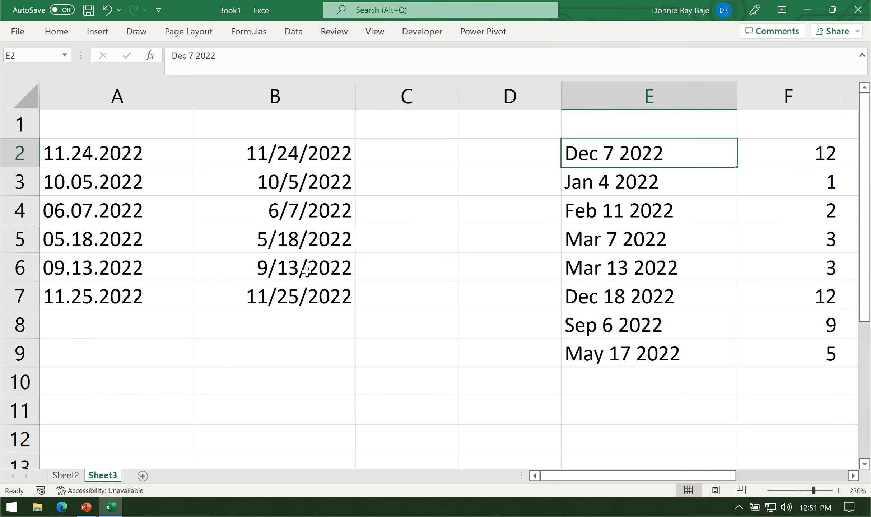
left_click(333, 157)
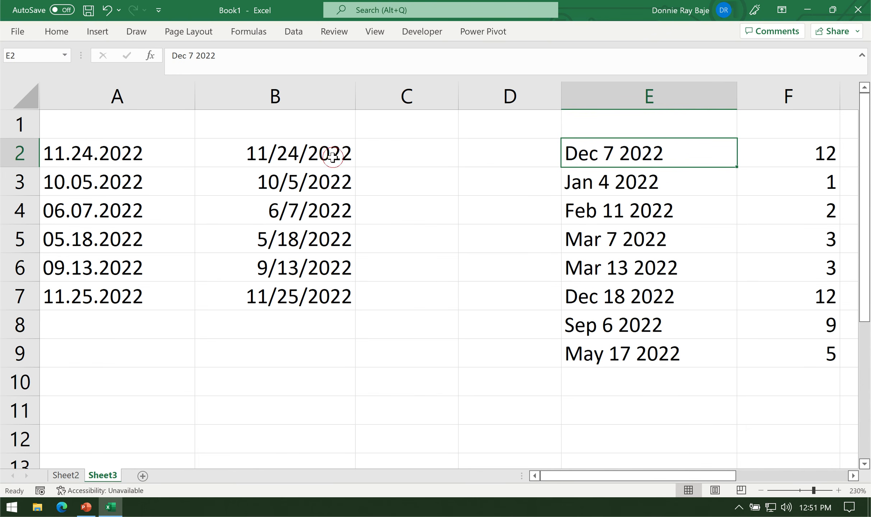